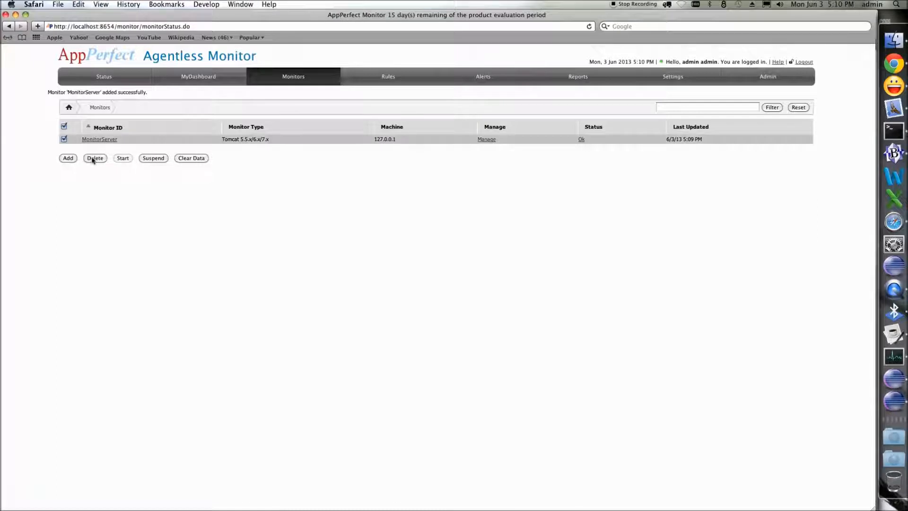
# - Delete the selected MonitorServer monitor and confirm the deletion
pyautogui.click(94, 158)
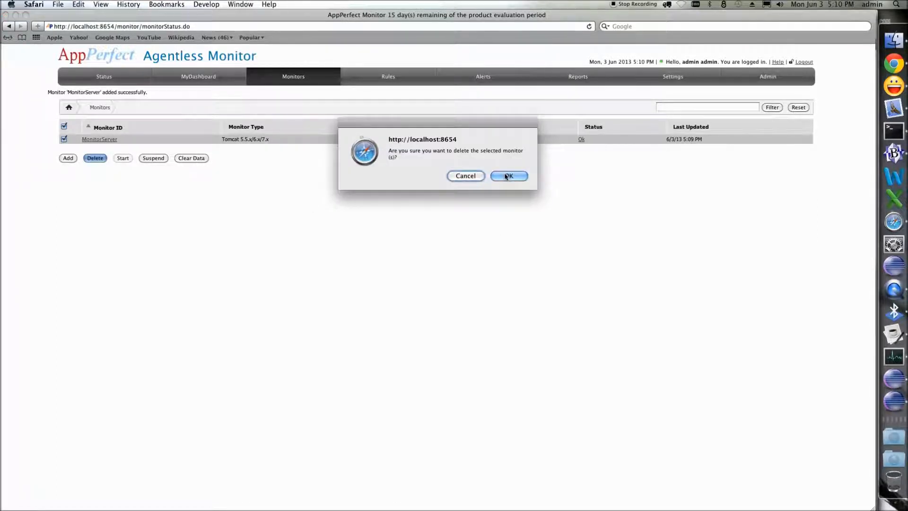
pyautogui.click(507, 176)
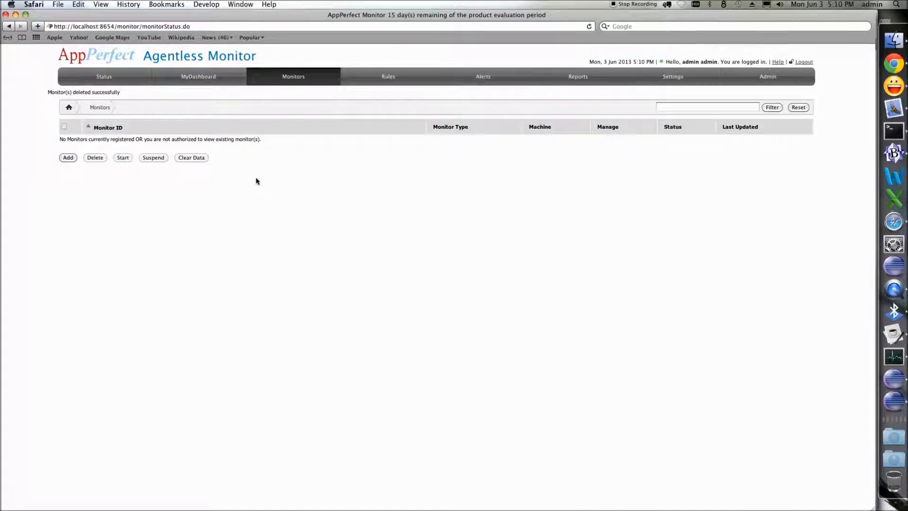
# - Add a new monitor of type Mac OSX with IP address 127.0.0.1
pyautogui.click(71, 161)
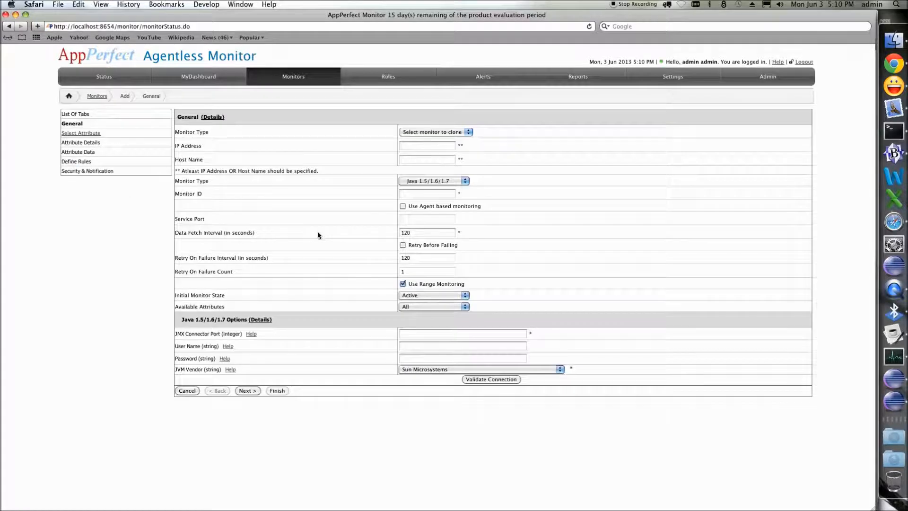
pyautogui.moveTo(213, 118)
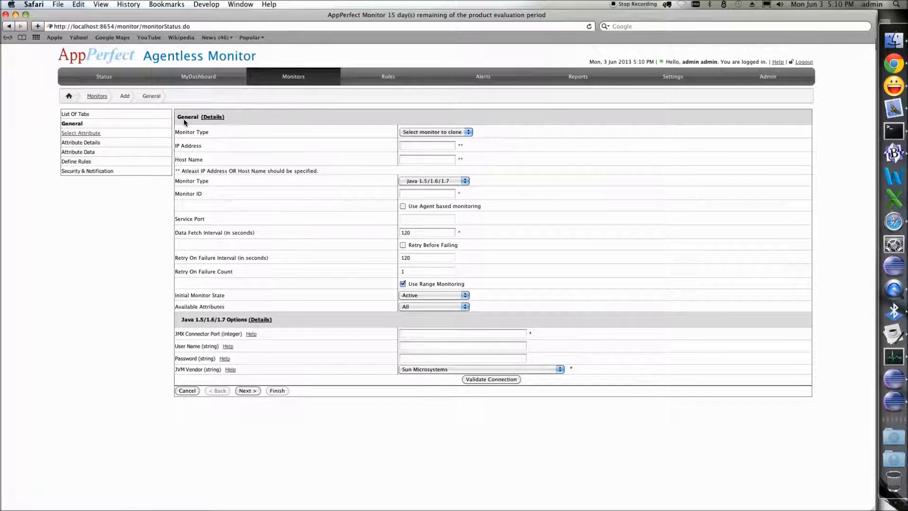
pyautogui.click(408, 181)
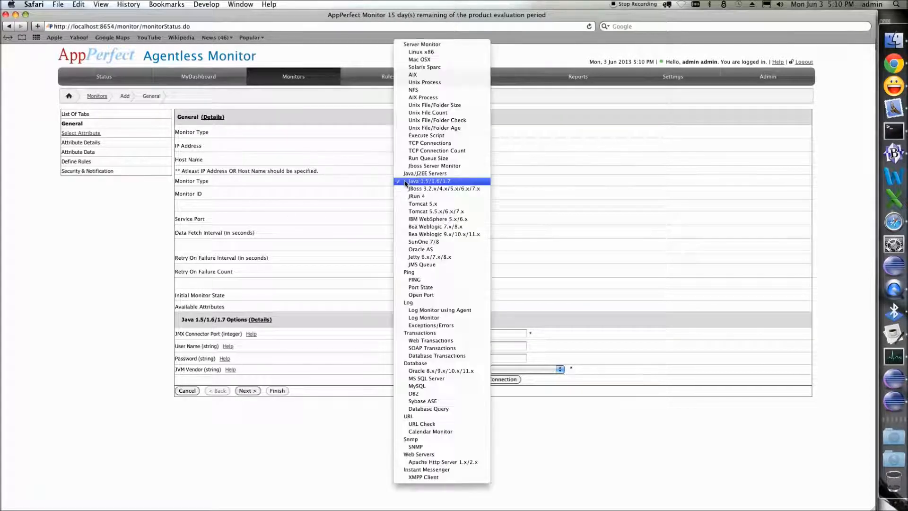
pyautogui.click(426, 60)
pyautogui.click(441, 148)
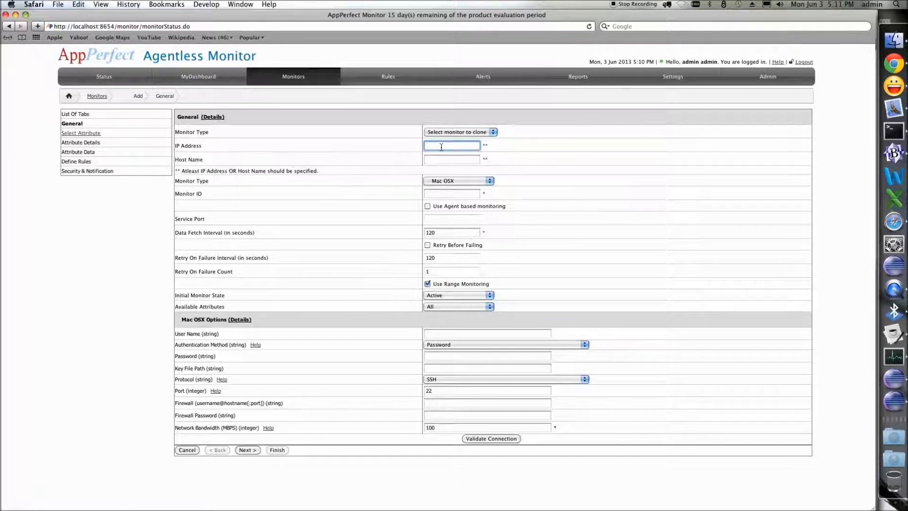
pyautogui.write('127.0.0.1')
pyautogui.press('Tab')
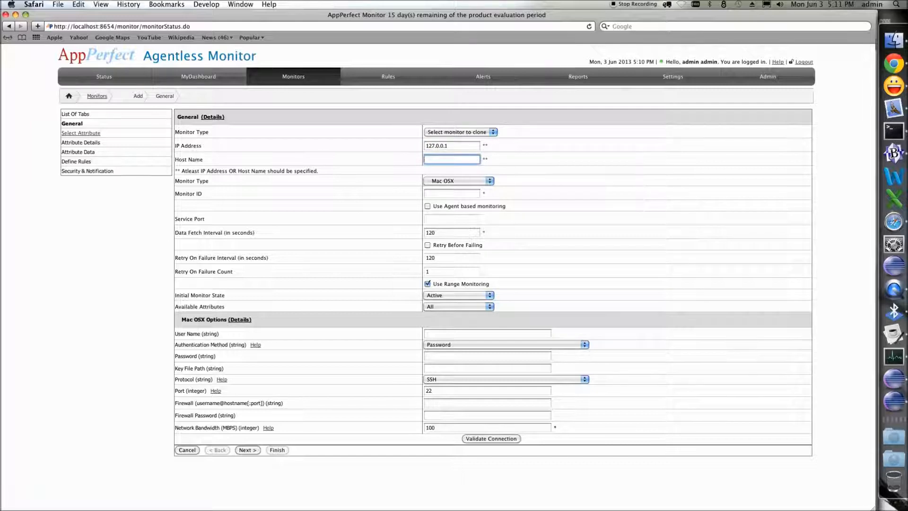
# - Set the monitor ID to LocalSystem
pyautogui.click(439, 196)
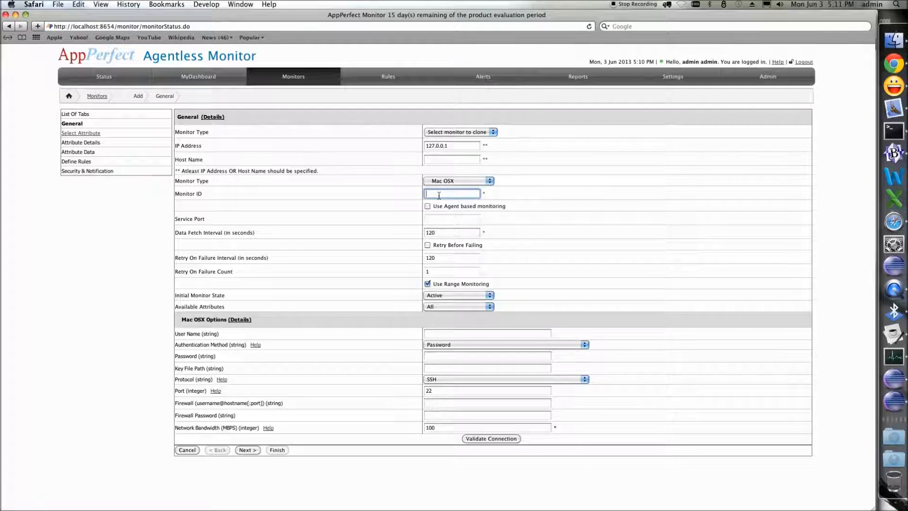
pyautogui.write('ocalSystem')
# - Enter admin as the user name and type the account password for the Mac OSX options
pyautogui.click(444, 337)
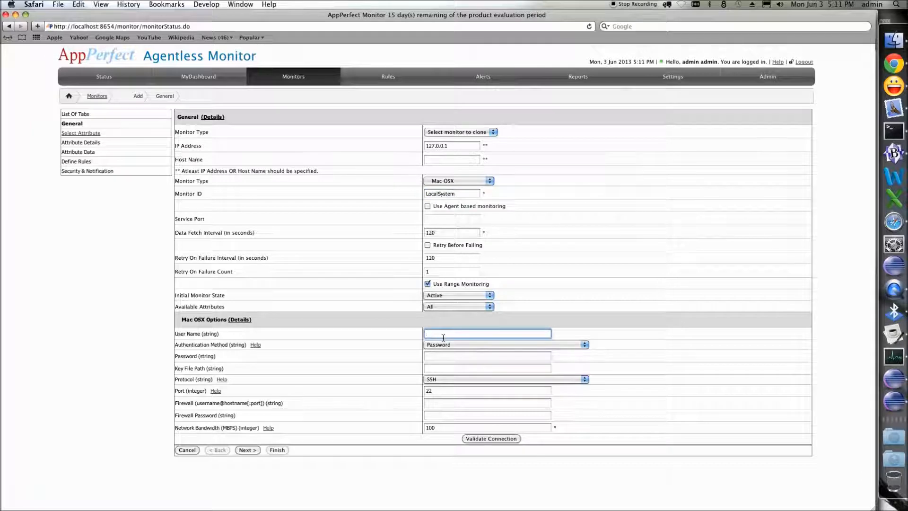
pyautogui.write('admin')
pyautogui.press('Tab')
pyautogui.write('••••••')
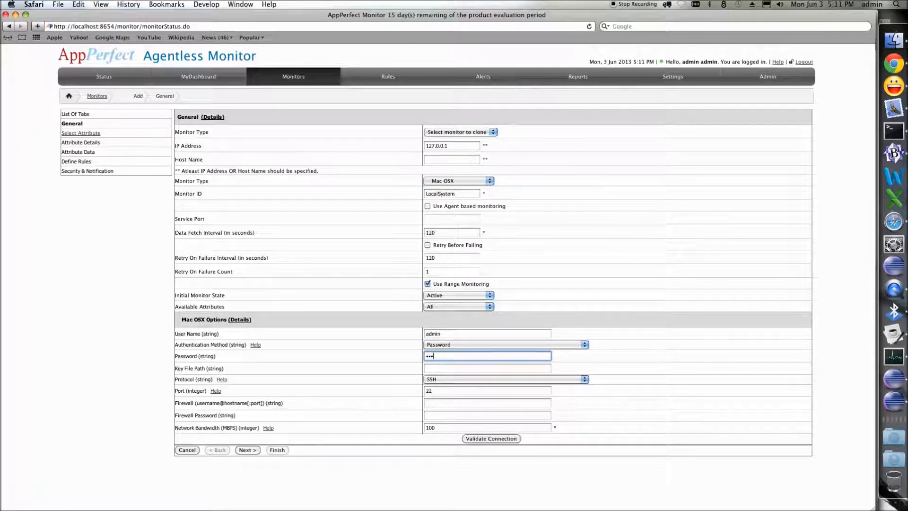
pyautogui.write('••')
# - Validate the connection for the new monitor and dismiss the result dialog
pyautogui.click(477, 438)
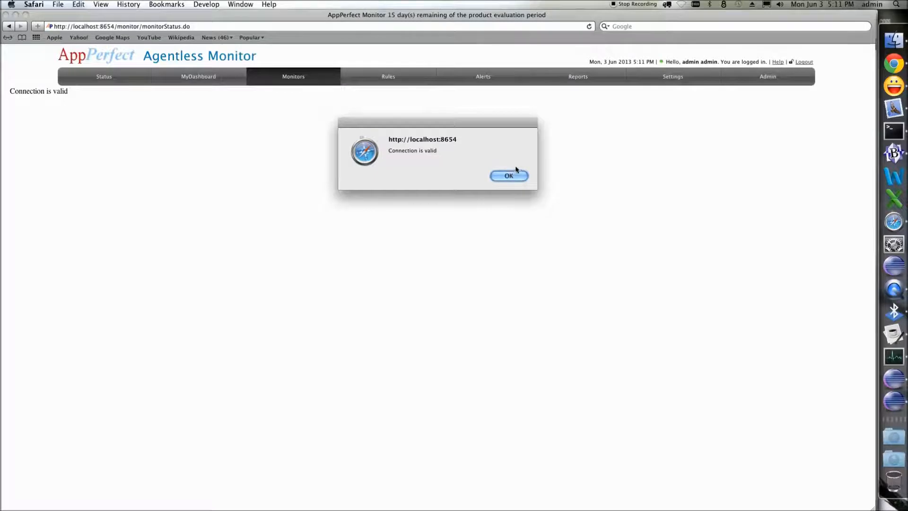
pyautogui.click(509, 176)
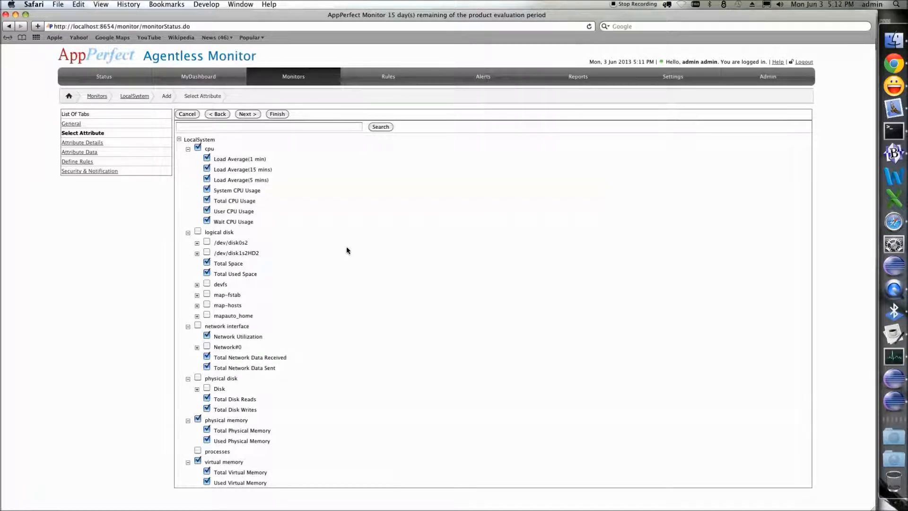
# - Accept the default attributes and rules and finish creating the LocalSystem monitor
pyautogui.click(241, 115)
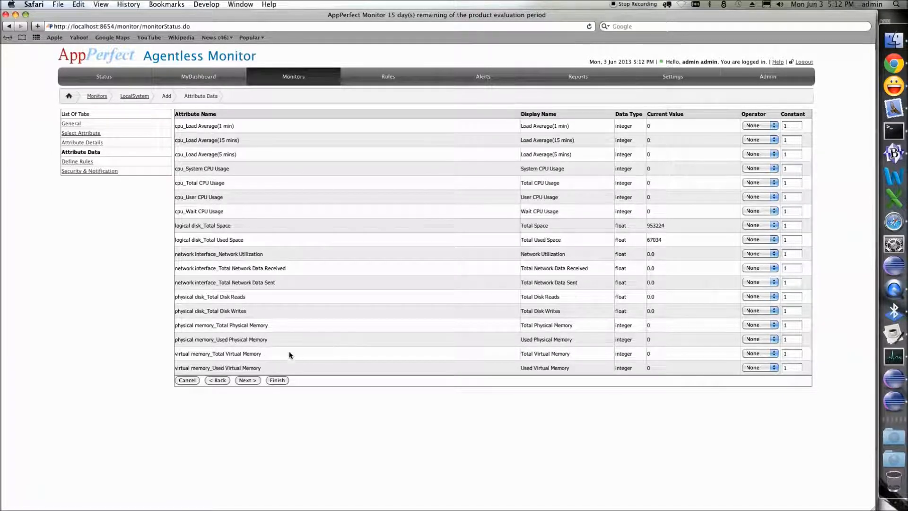
pyautogui.click(248, 381)
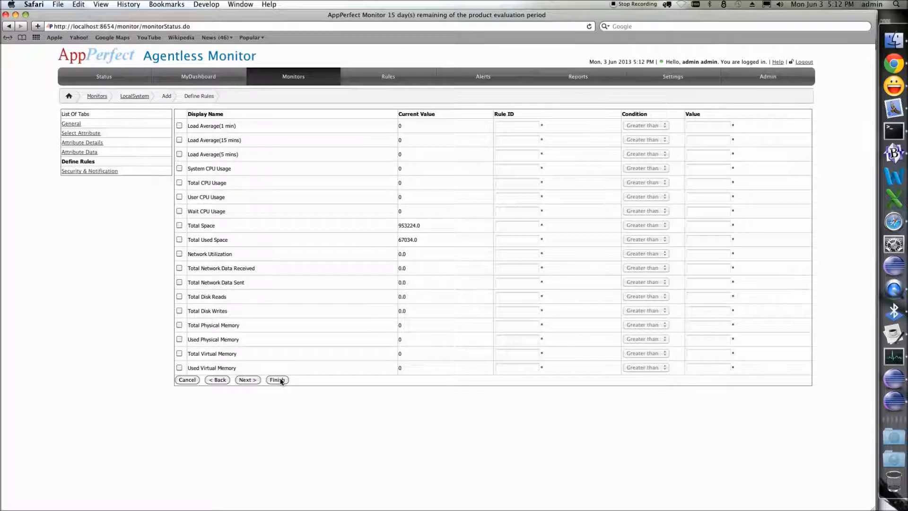
pyautogui.click(246, 380)
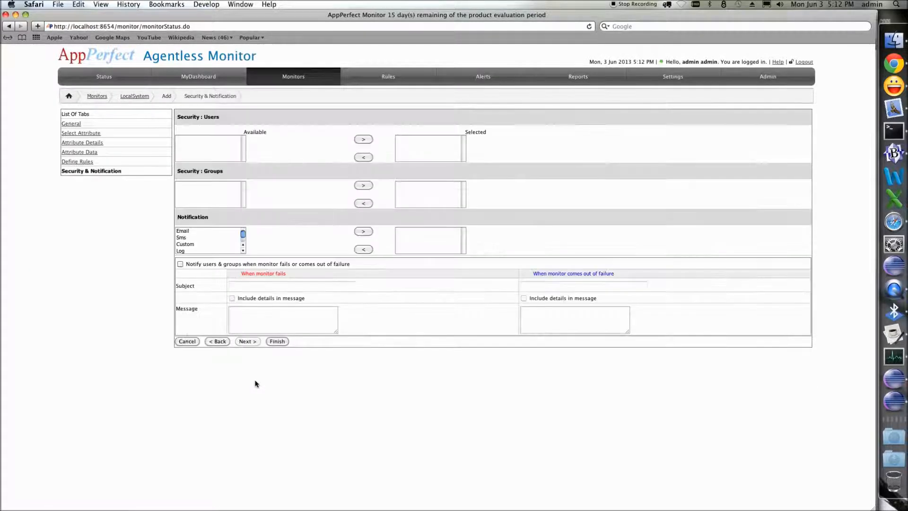
pyautogui.click(279, 342)
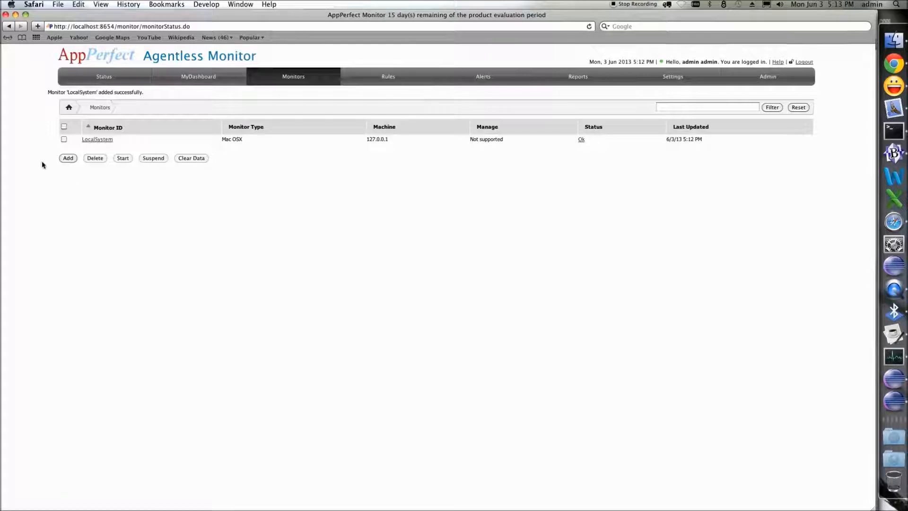
# - Add another new monitor with IP address 127.0.0.1
pyautogui.click(69, 158)
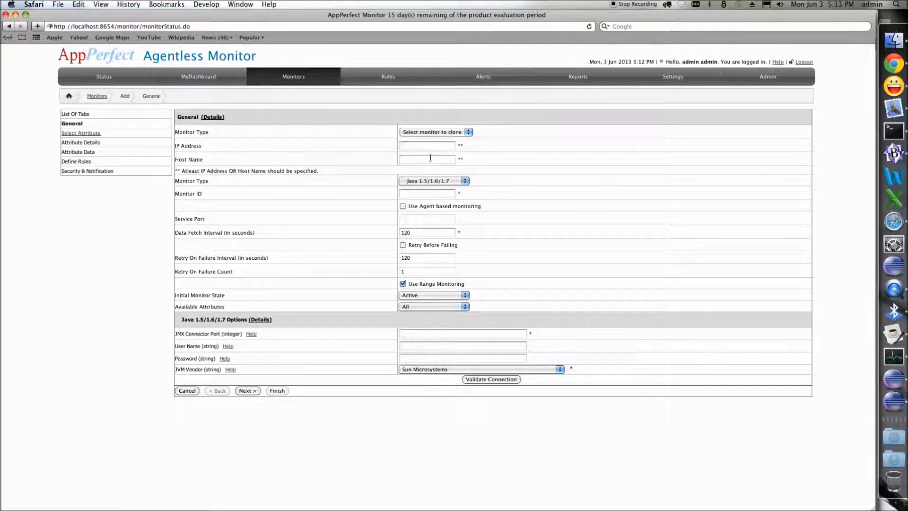
pyautogui.click(422, 148)
pyautogui.write('127.0.0.1')
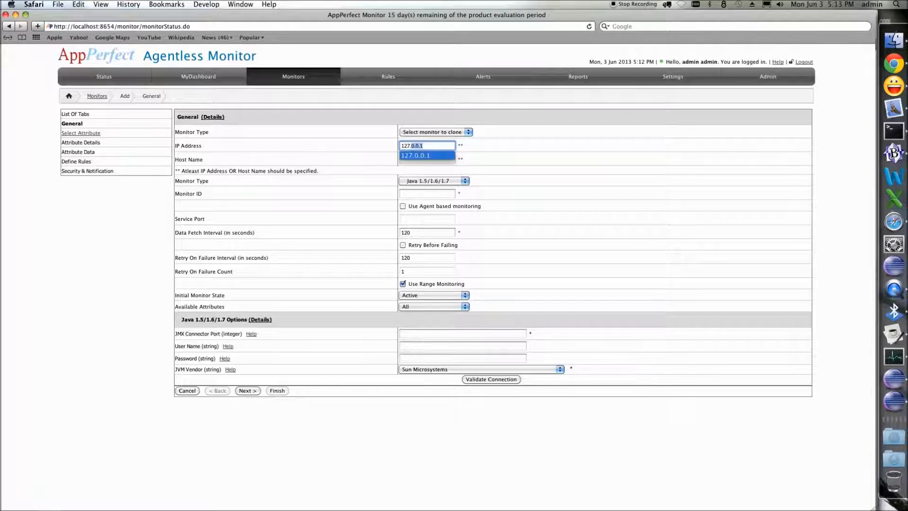
pyautogui.press('Tab')
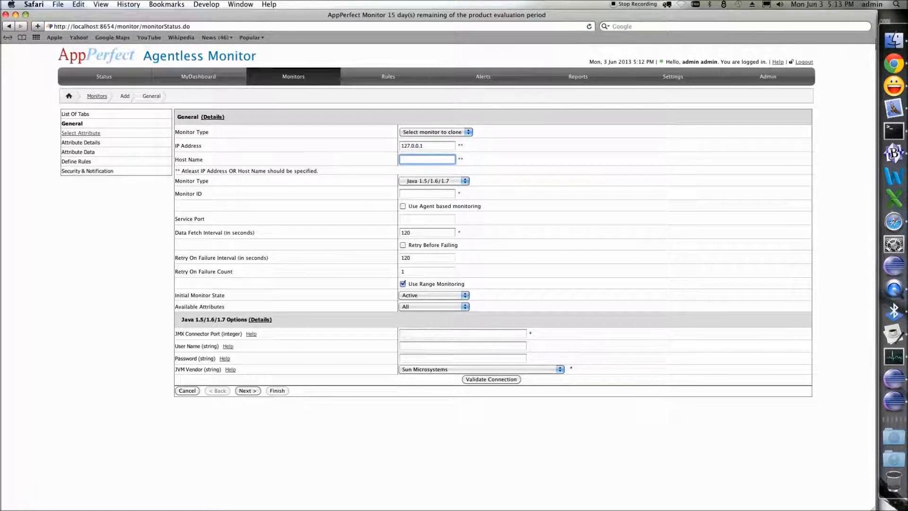
# - Set the monitor type to Tomcat 5.5.x/6.x/7.x
pyautogui.click(429, 182)
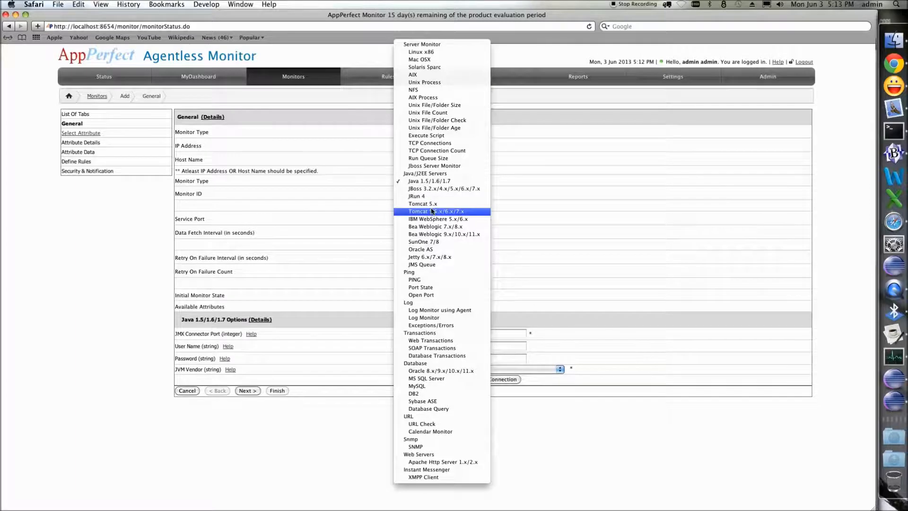
pyautogui.click(432, 212)
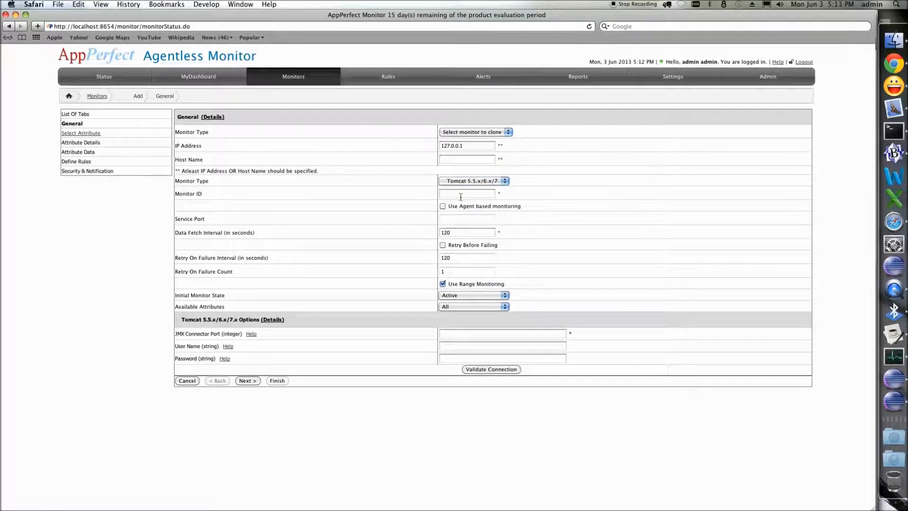
pyautogui.click(458, 334)
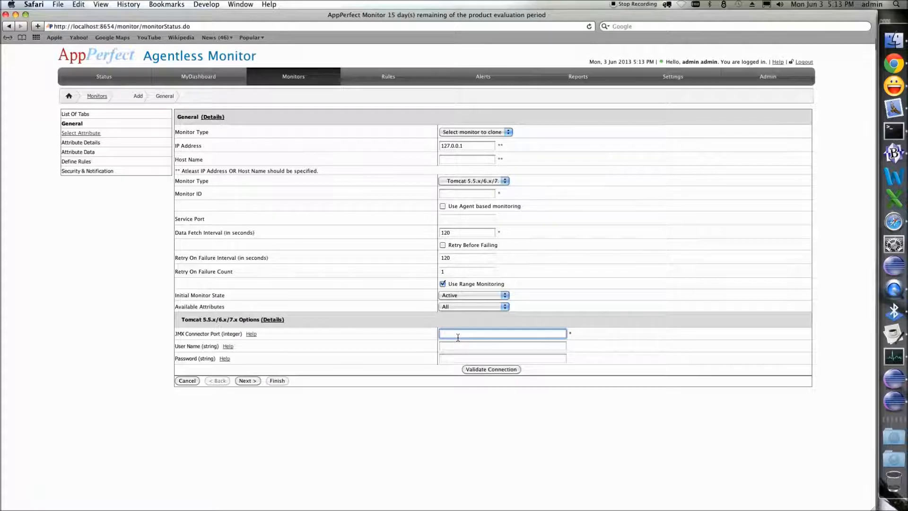
# - Set the monitor ID to SystemMonitor
pyautogui.click(454, 194)
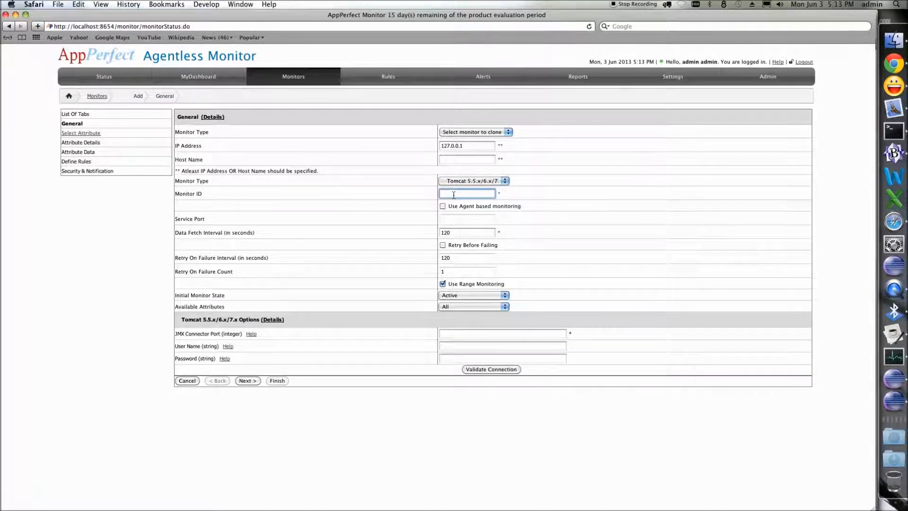
pyautogui.write('SystemMonitor')
# - Set the JMX connector port to 9010
pyautogui.click(460, 336)
pyautogui.write('9010')
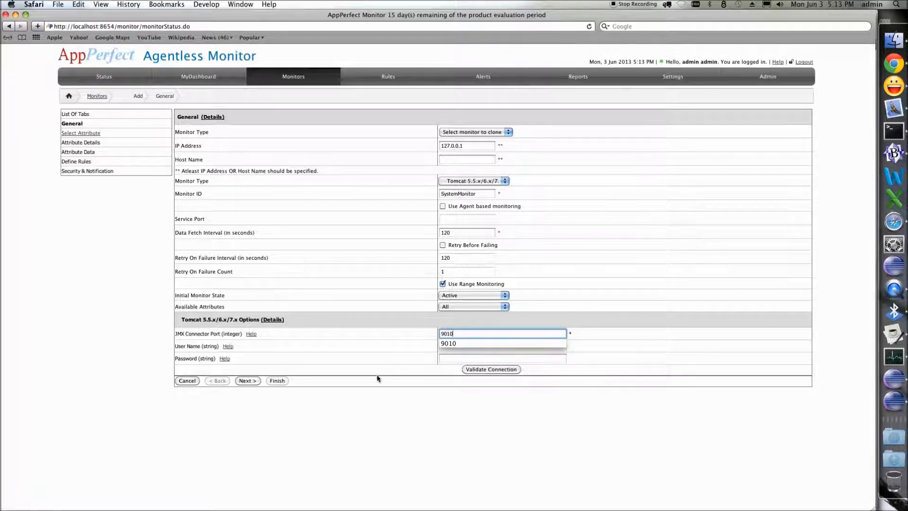
pyautogui.click(365, 380)
# - Step through the remaining wizard pages with default attributes and rules, and finish creating the SystemMonitor monitor
pyautogui.click(248, 380)
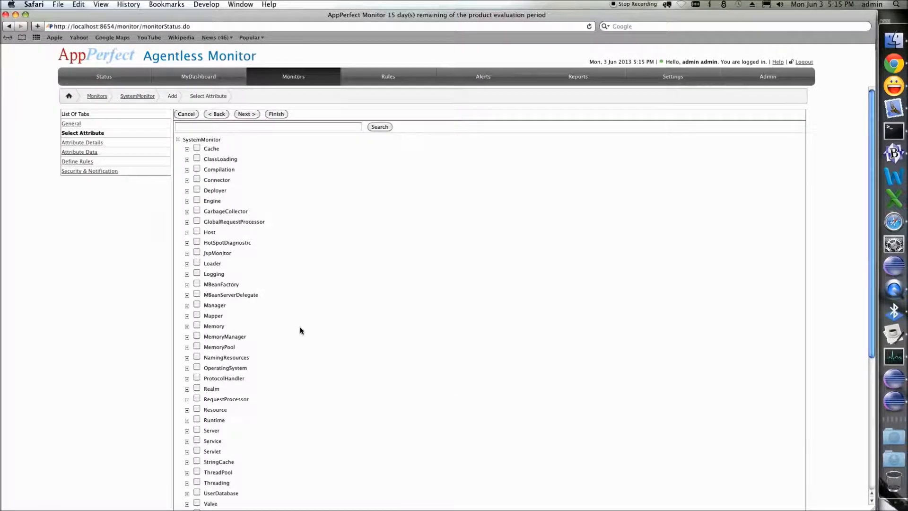
pyautogui.scroll(-5, 296, 344)
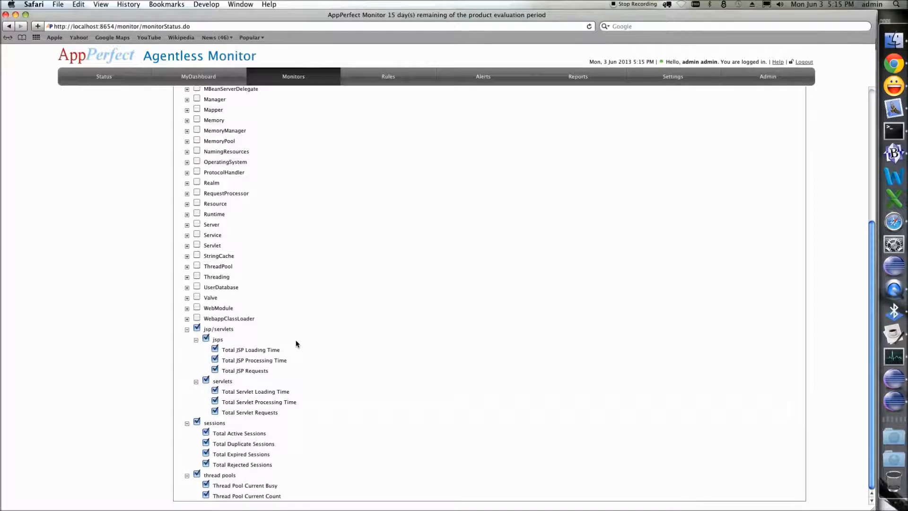
pyautogui.scroll(5, 296, 340)
pyautogui.click(247, 114)
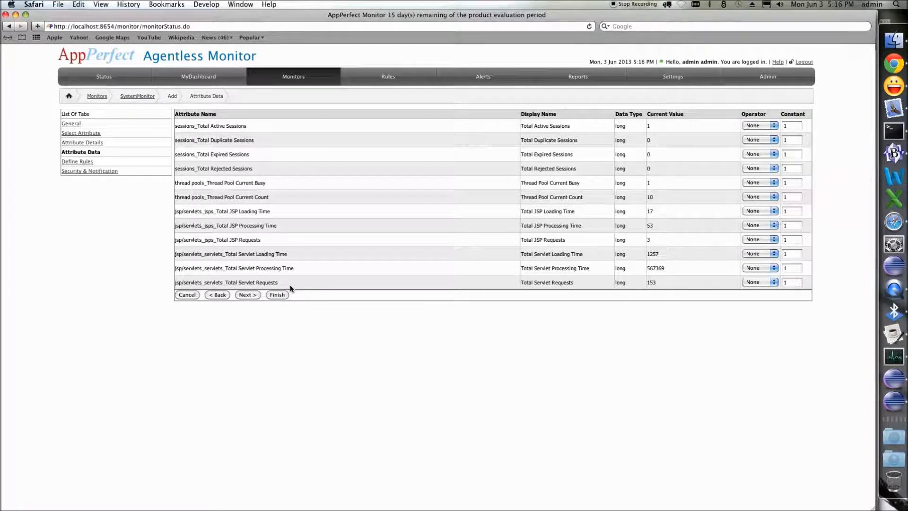
pyautogui.click(245, 294)
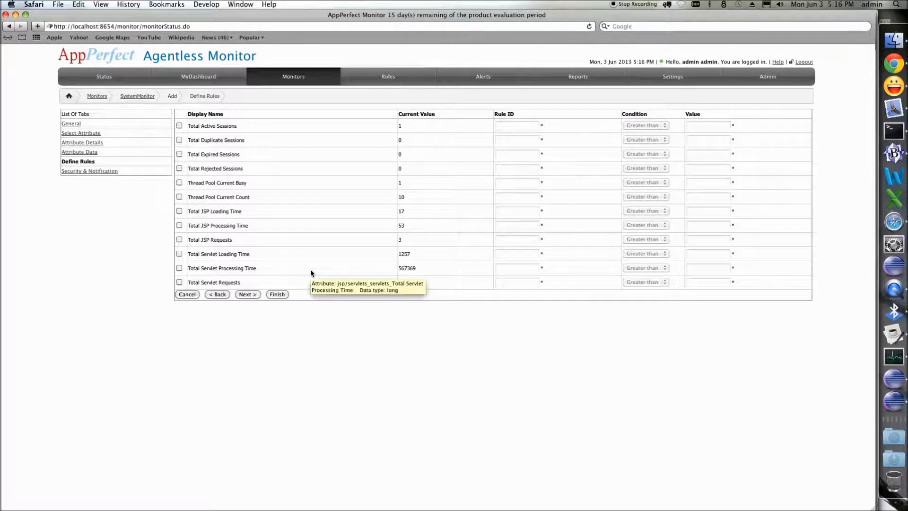
pyautogui.click(254, 295)
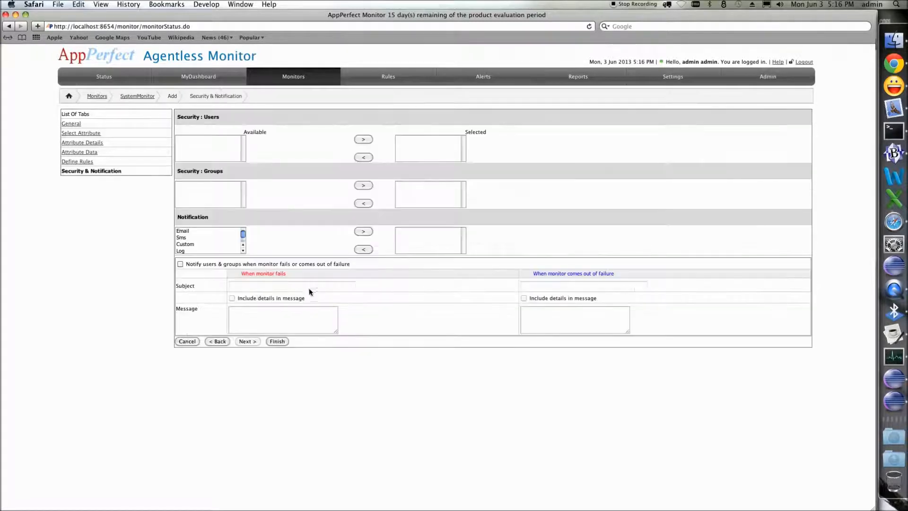
pyautogui.click(278, 342)
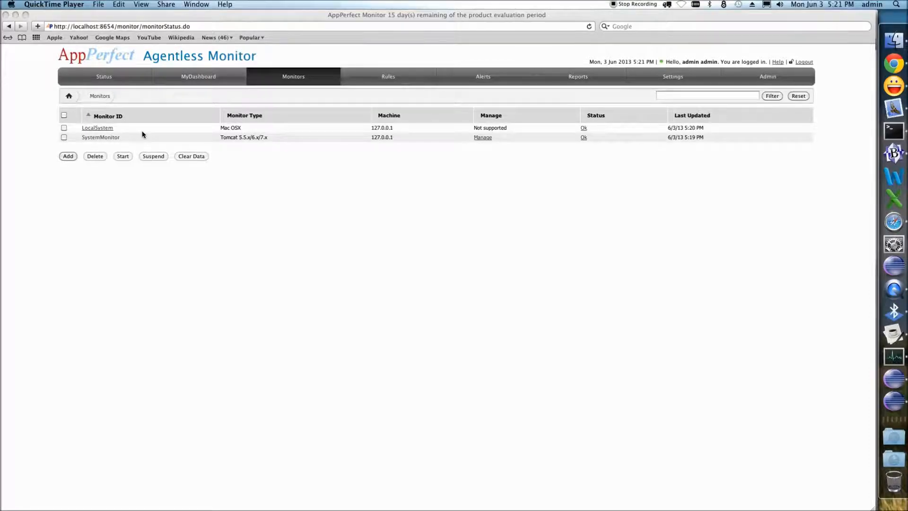
# - Open the Admin section and view the users list
pyautogui.click(100, 141)
pyautogui.click(100, 141)
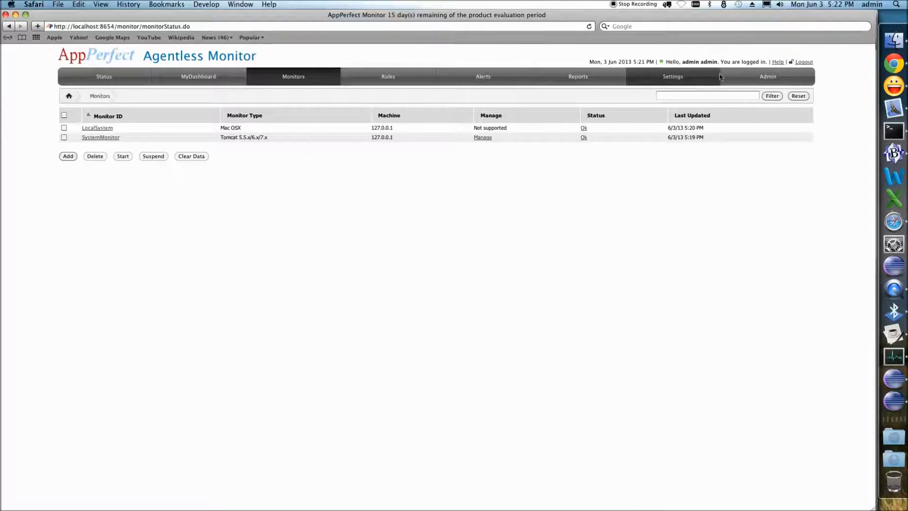
pyautogui.click(748, 78)
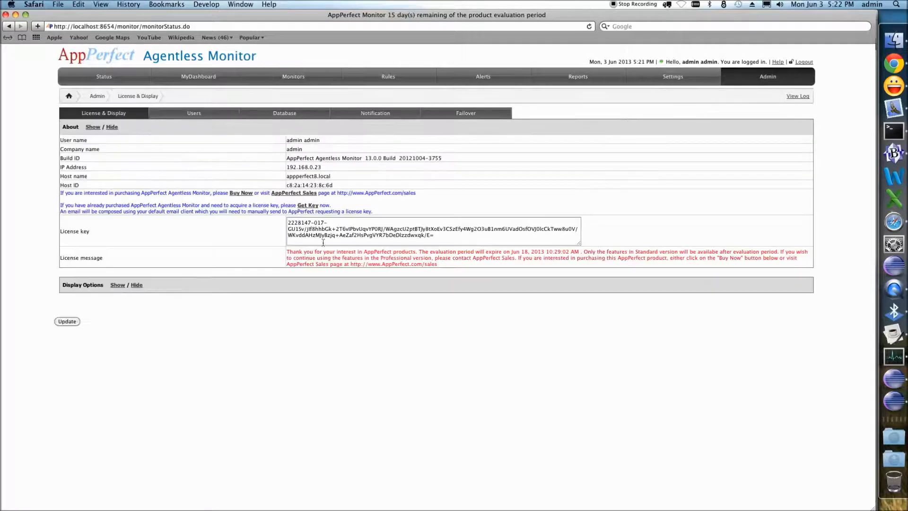
pyautogui.click(193, 114)
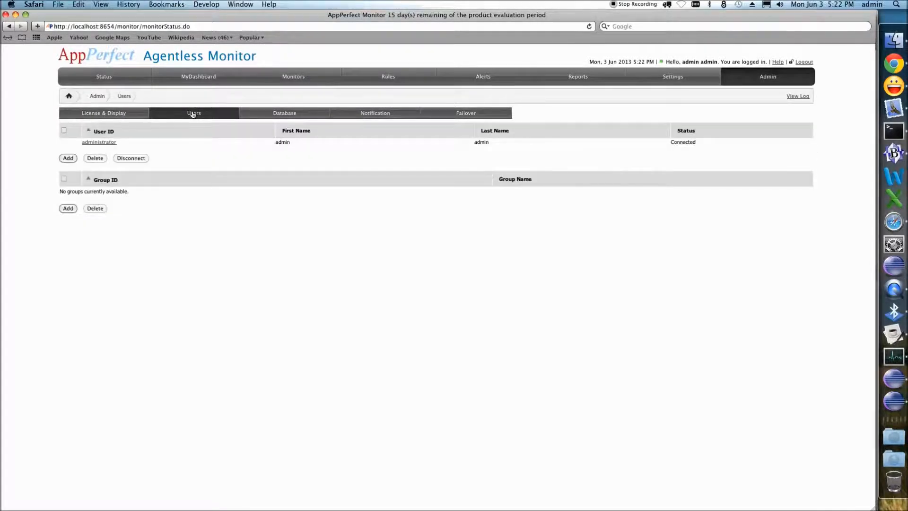
# - Open the Notification settings and expand the email notification options
pyautogui.click(378, 116)
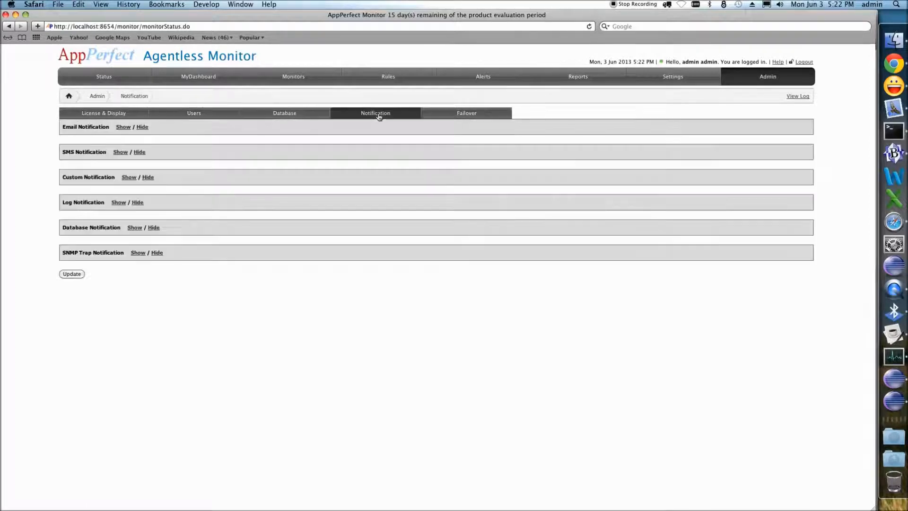
pyautogui.click(123, 127)
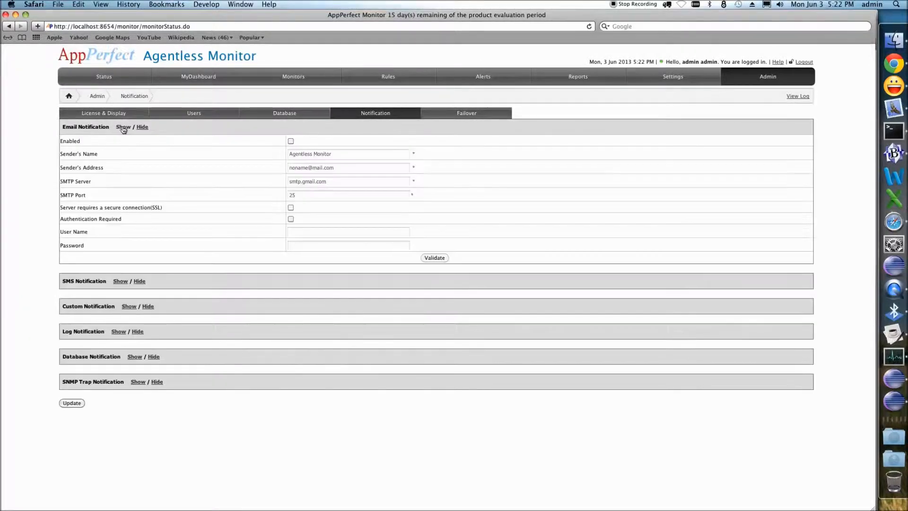
# - Enable email notification and enter the sender's e-mail address, keeping Agentless Monitor as sender's name
pyautogui.click(290, 141)
pyautogui.click(343, 155)
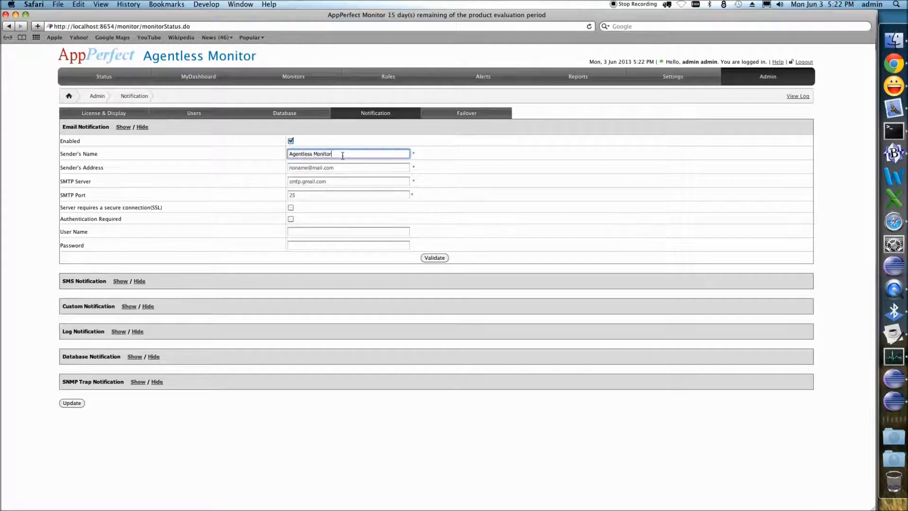
pyautogui.click(340, 168)
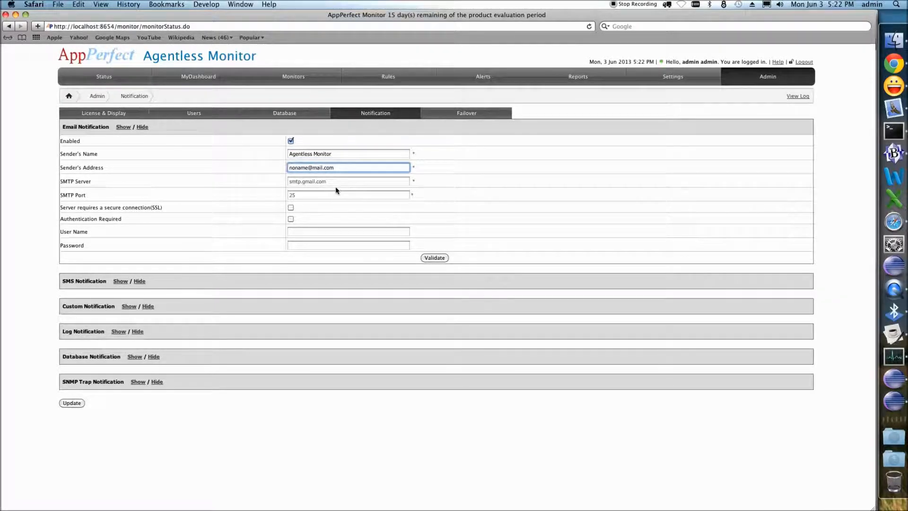
pyautogui.press('super+a')
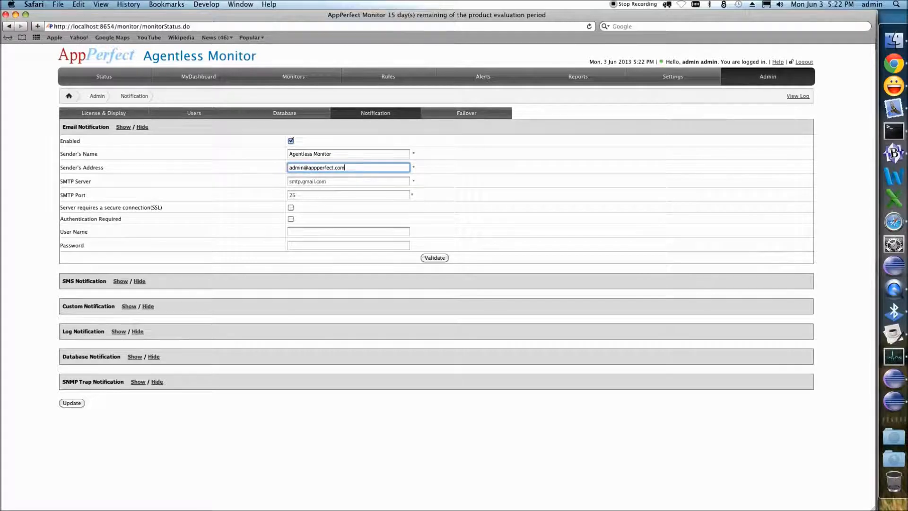
# - Set the SMTP server to smtp.appperfect.com and turn on the secure SSL connection requirement
pyautogui.press('Tab')
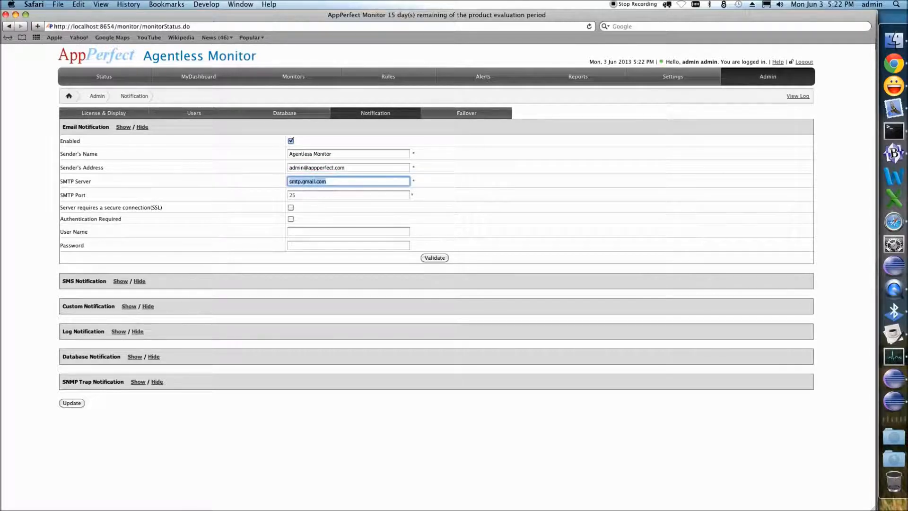
pyautogui.write('smtp.appperfect.c')
pyautogui.click(291, 207)
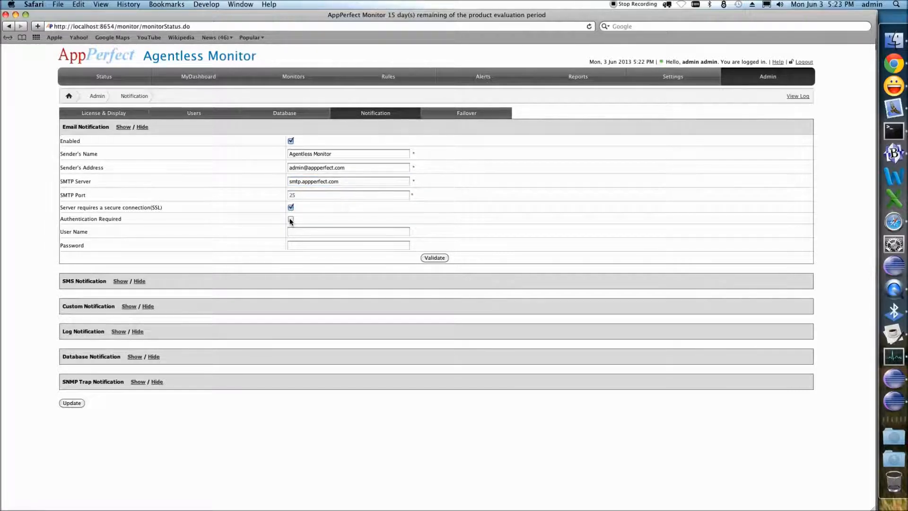
# - Require authentication, enter the SMTP user name admin and the account password, and save the notification settings
pyautogui.click(291, 220)
pyautogui.click(297, 233)
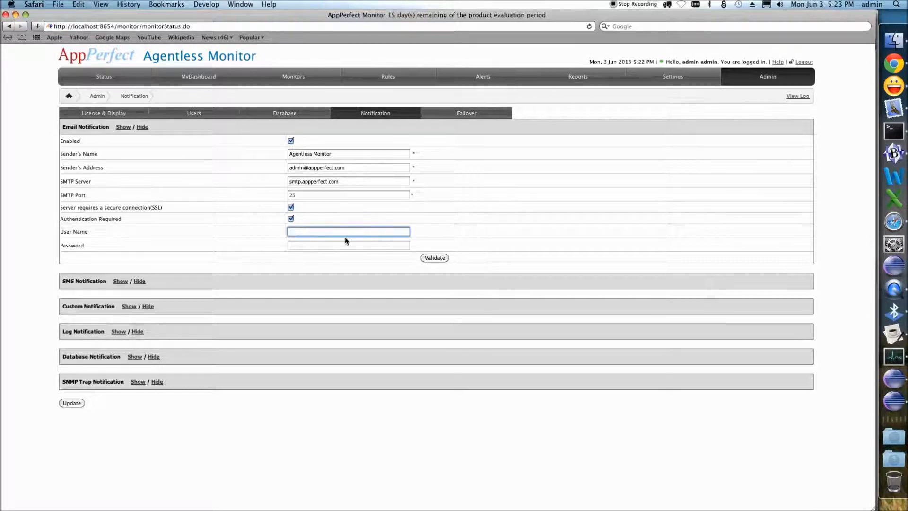
pyautogui.write('admin')
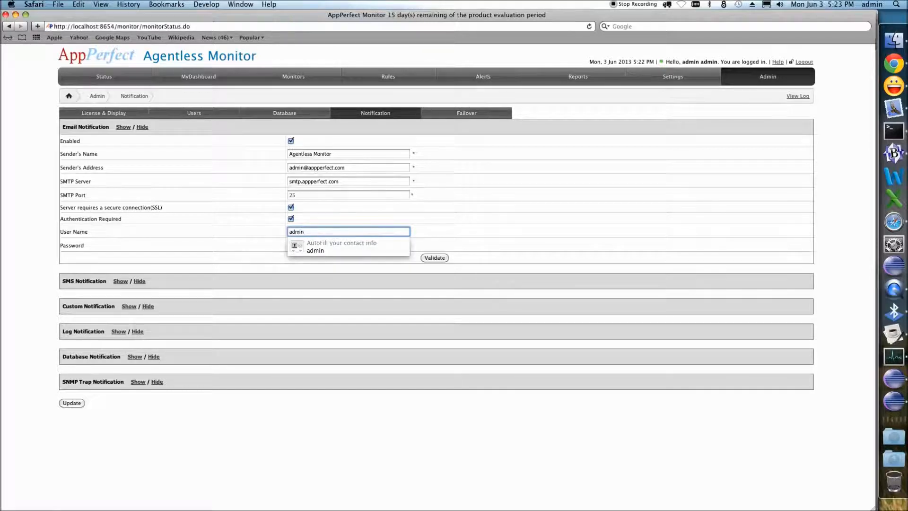
pyautogui.press('Tab')
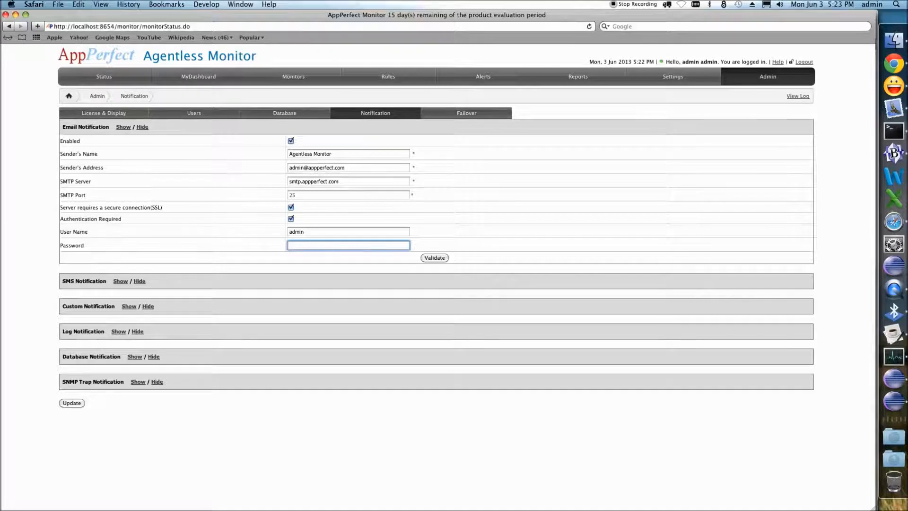
pyautogui.write('min123')
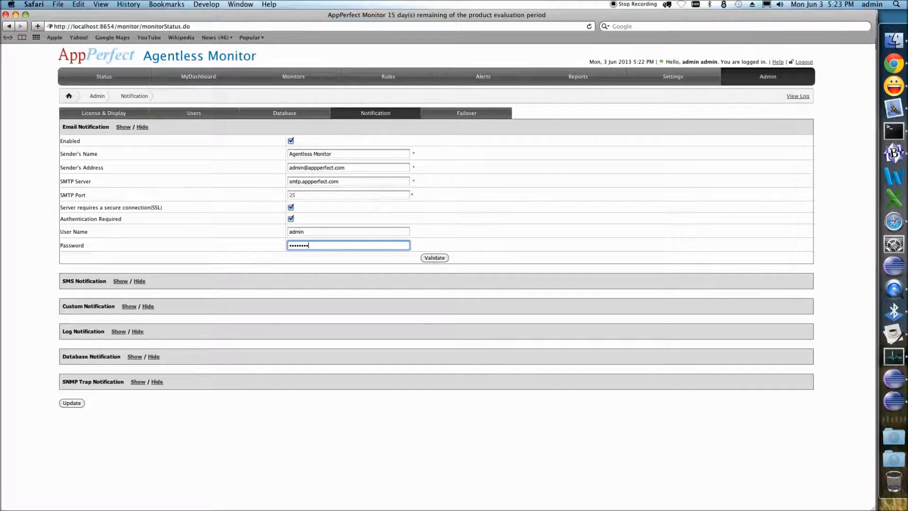
pyautogui.click(72, 403)
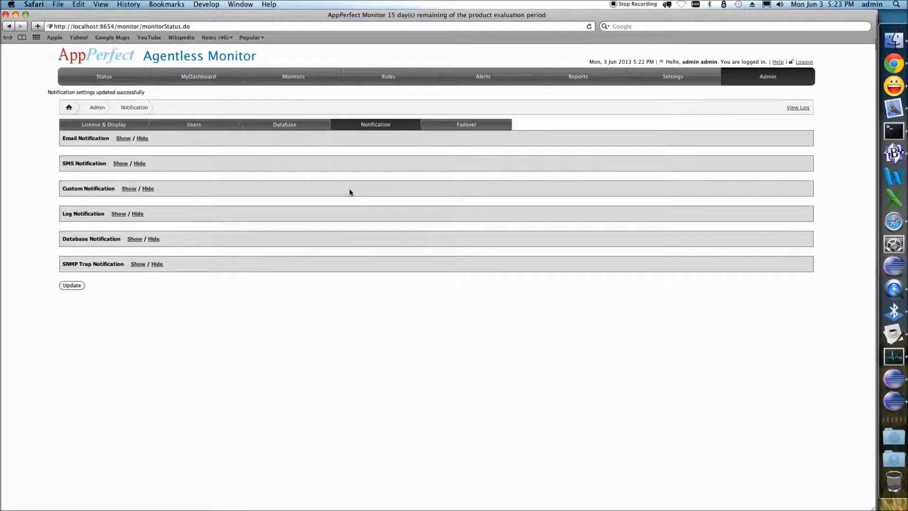
# - Change the administrator user's notification e-mail to the company address and save the user
pyautogui.click(193, 125)
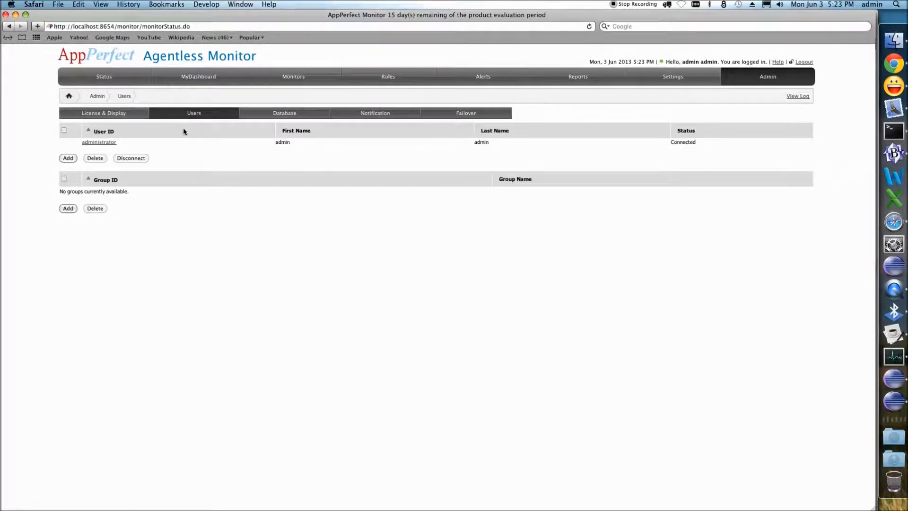
pyautogui.click(102, 143)
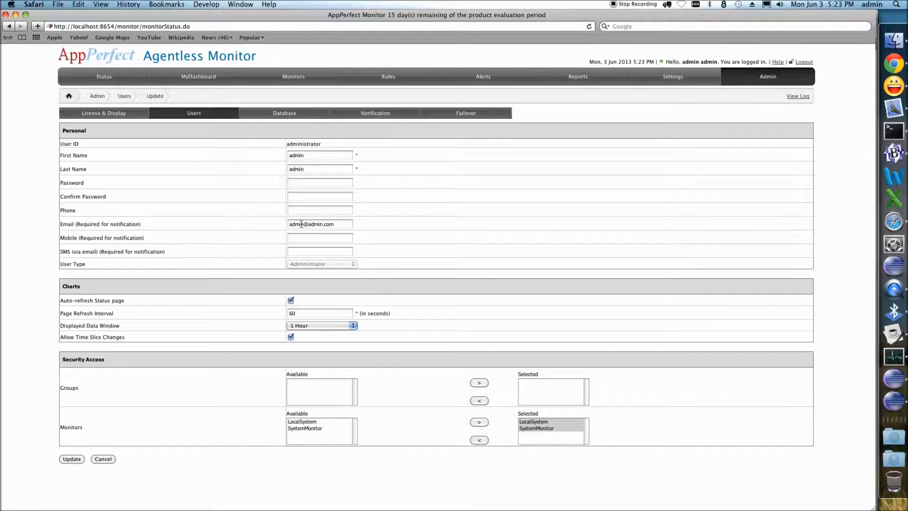
pyautogui.tripleClick(317, 225)
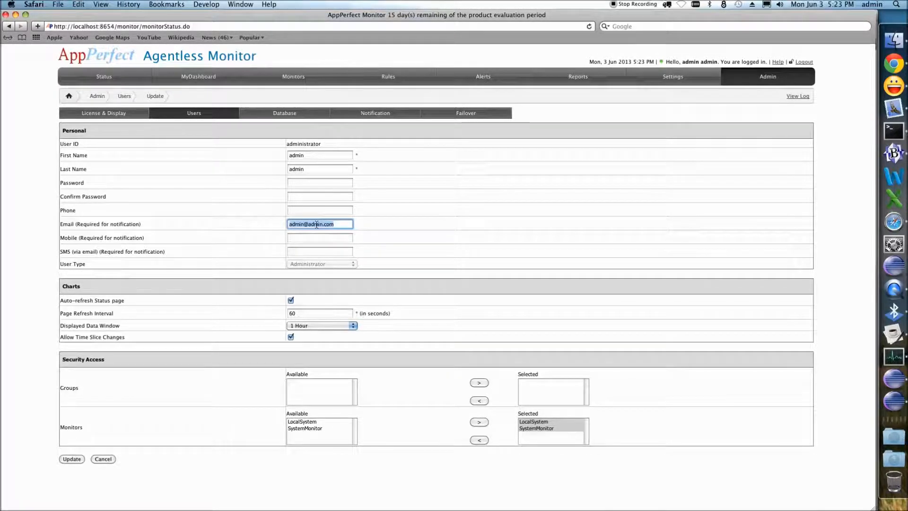
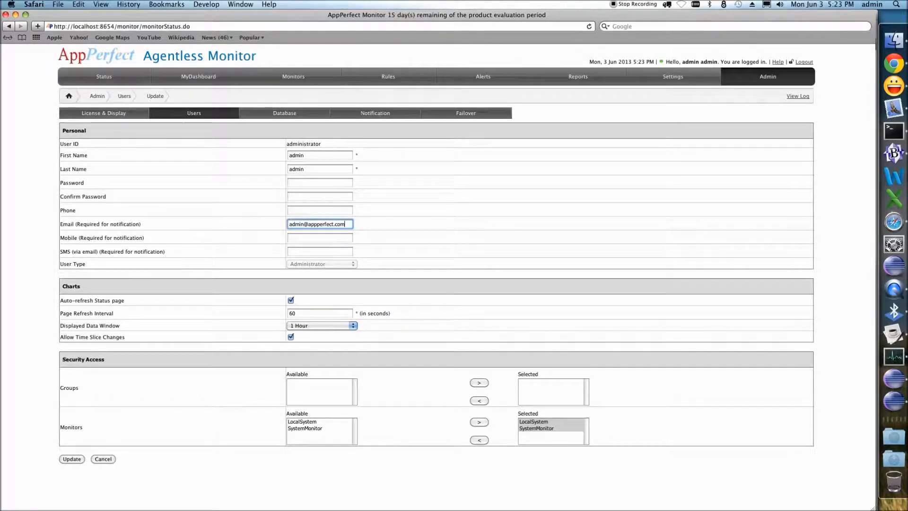
pyautogui.click(72, 459)
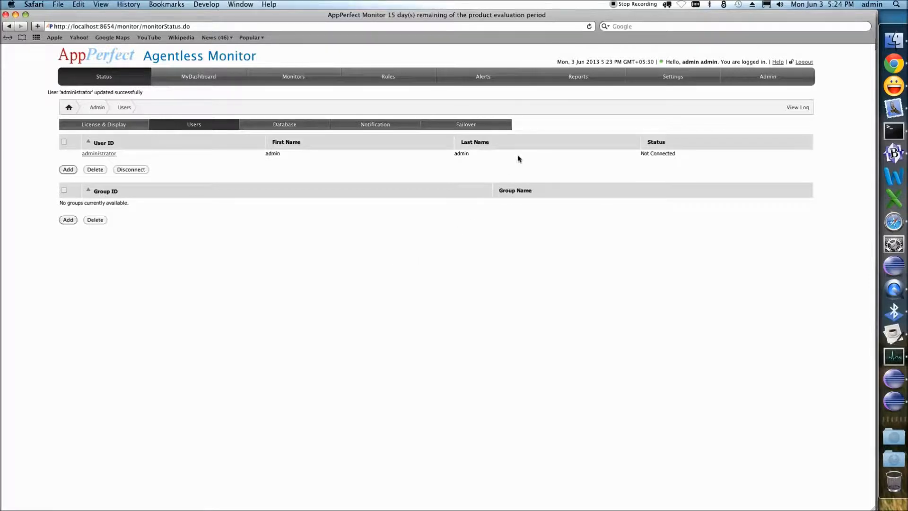
# - Start a new rule named LocalCPU_usage for LocalSystem with severity Error
pyautogui.click(388, 77)
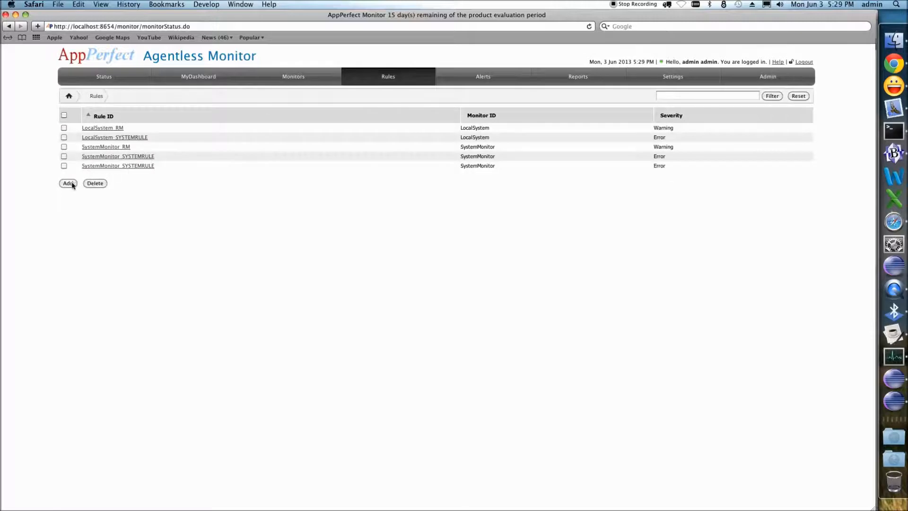
pyautogui.click(67, 182)
pyautogui.click(247, 116)
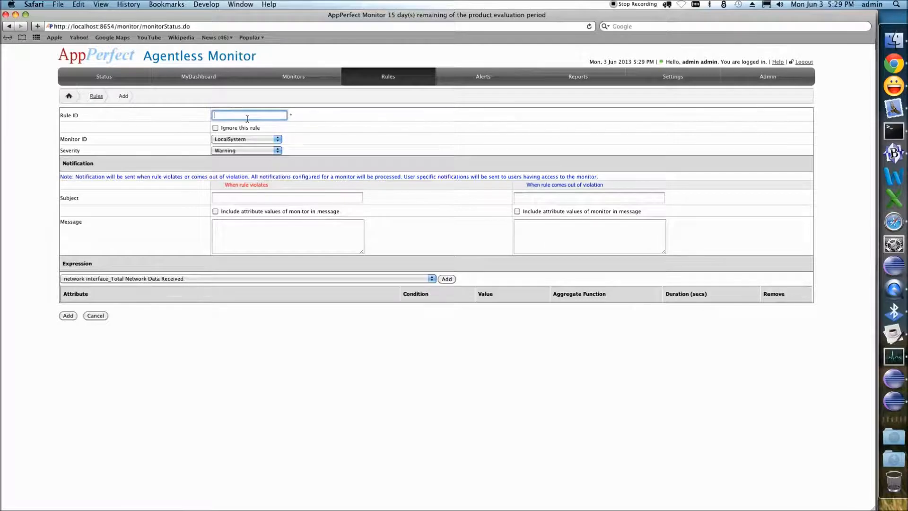
pyautogui.write('LocalCPU_usag')
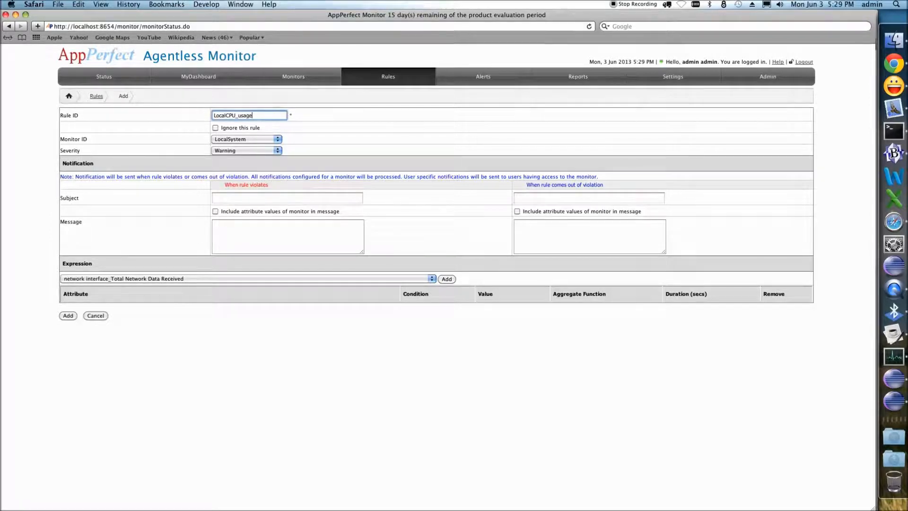
pyautogui.click(226, 150)
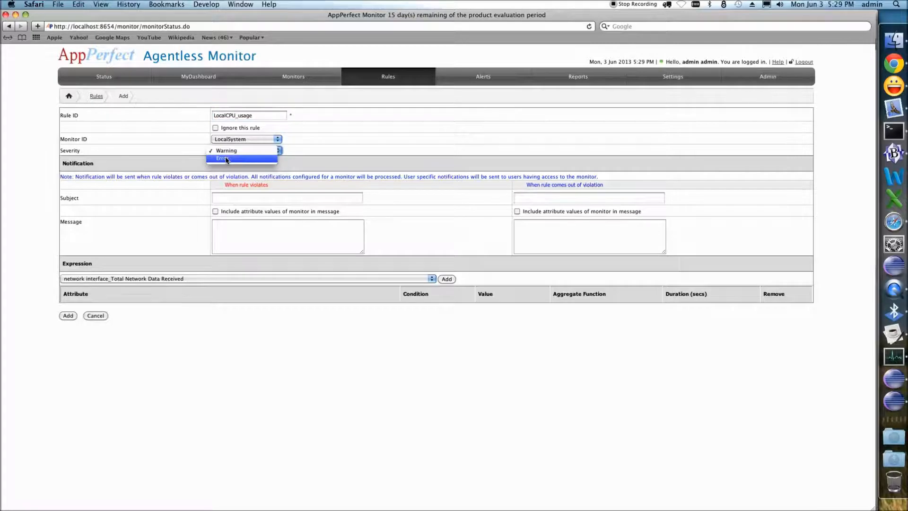
pyautogui.click(226, 161)
# - Enter 'LocalCPU_usage rule violated' as both the violation subject and message
pyautogui.click(229, 199)
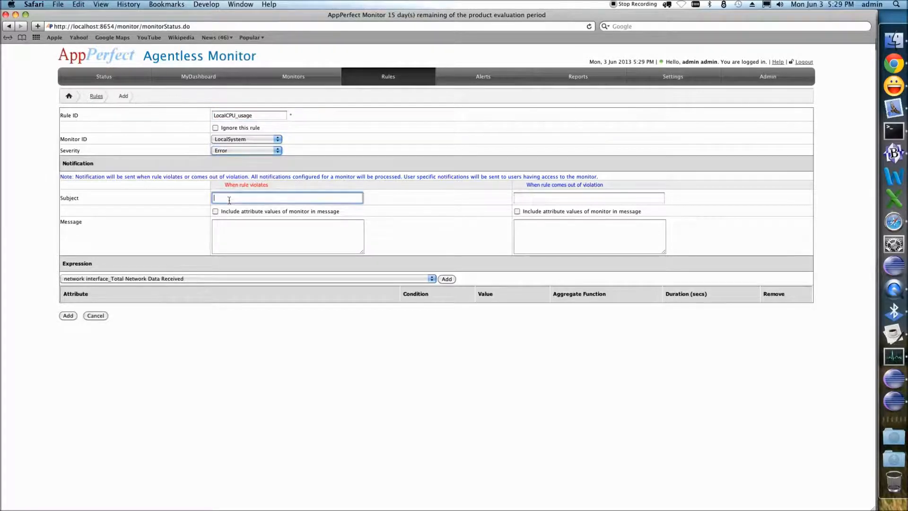
pyautogui.write('LocalCPU_usage rule violated')
pyautogui.press('super+a')
pyautogui.press('super+c')
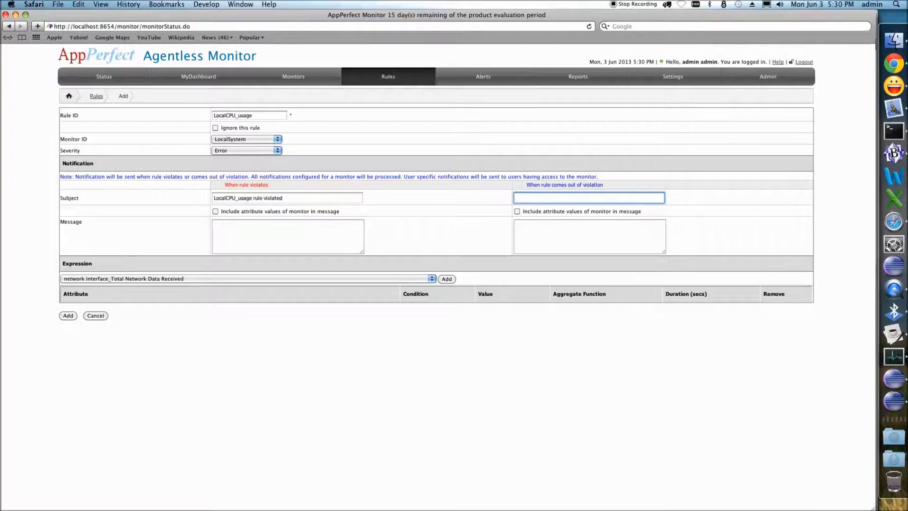
pyautogui.click(267, 240)
pyautogui.press('super+v')
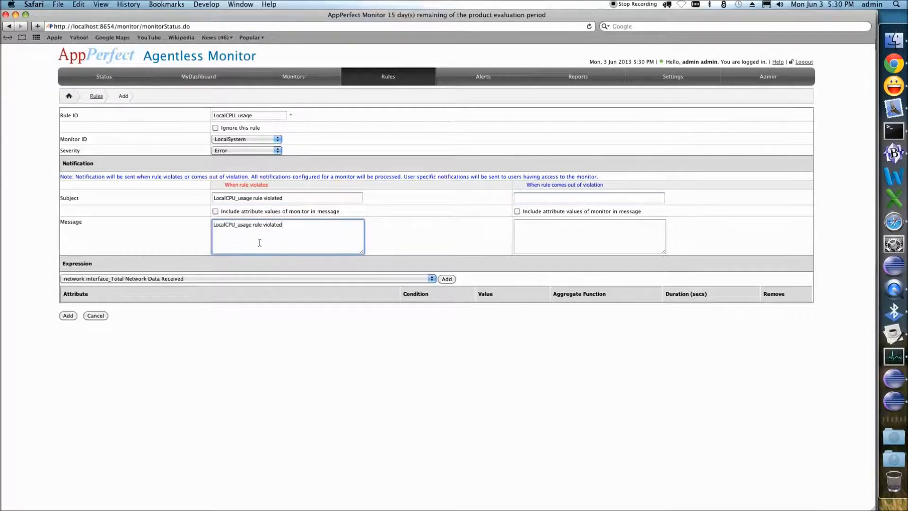
# - Enter 'LocalCPU_usage rule comes out of violation' as both the out-of-violation subject and message
pyautogui.click(549, 198)
pyautogui.write('LocalCPU_u')
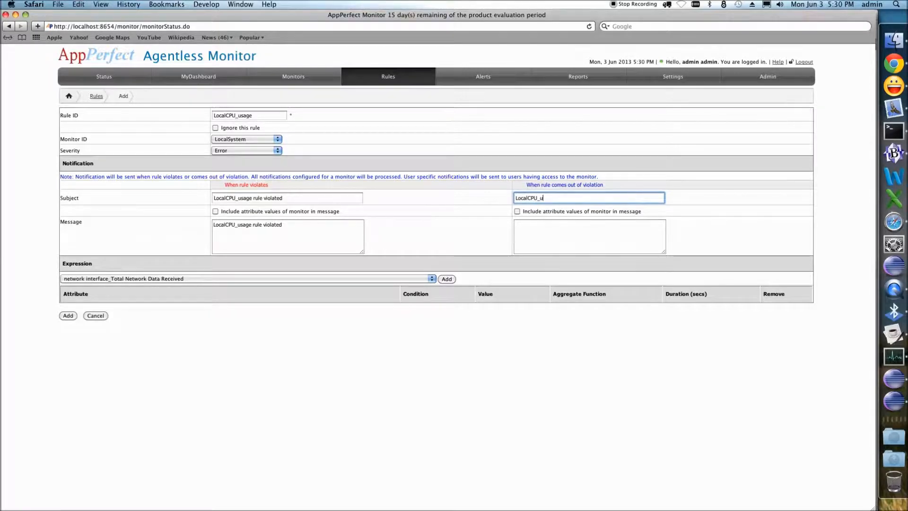
pyautogui.write('sage rule comes out of violation')
pyautogui.press('super+a')
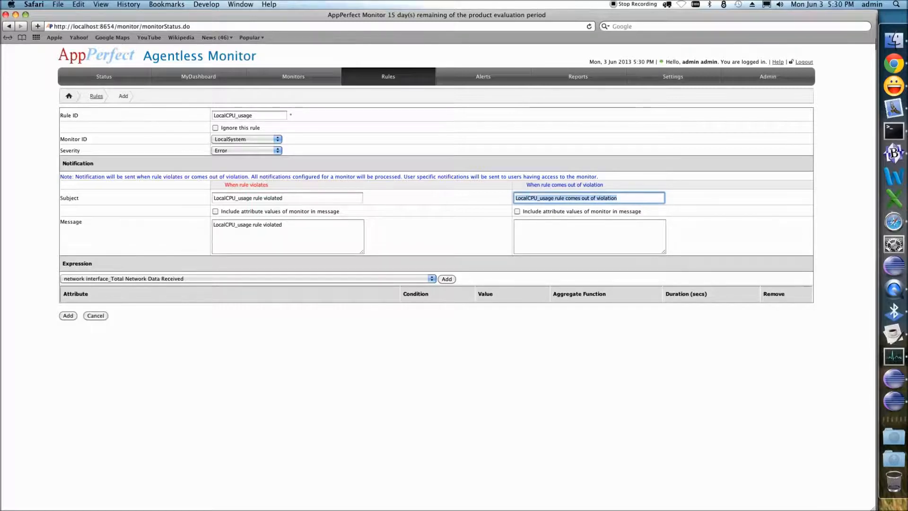
pyautogui.press('super+c')
pyautogui.click(591, 228)
pyautogui.press('super+v')
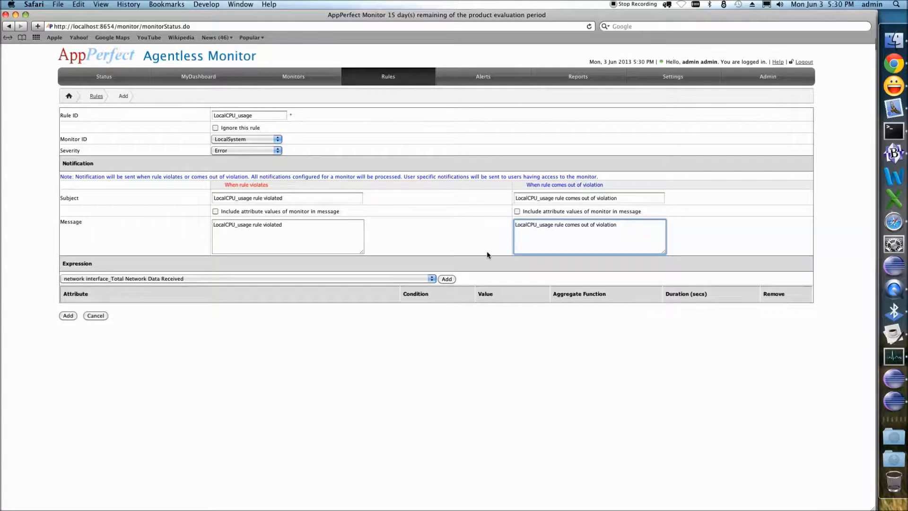
# - Add a cpu_Total CPU Usage condition greater than 29 with a 60-second duration and save the rule
pyautogui.click(159, 279)
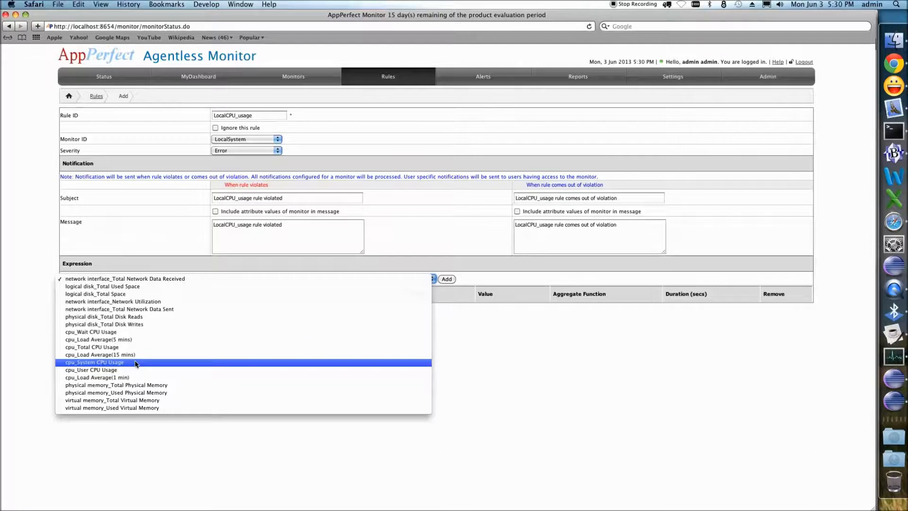
pyautogui.click(116, 349)
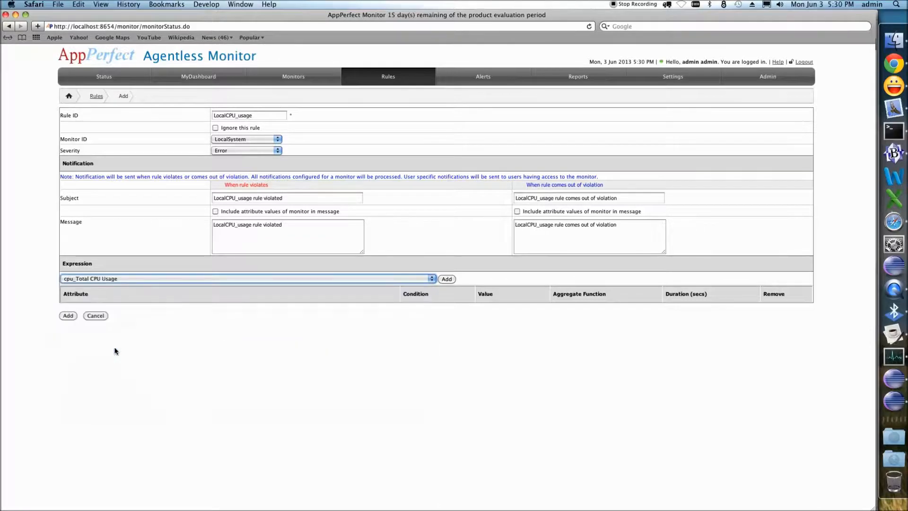
pyautogui.click(451, 279)
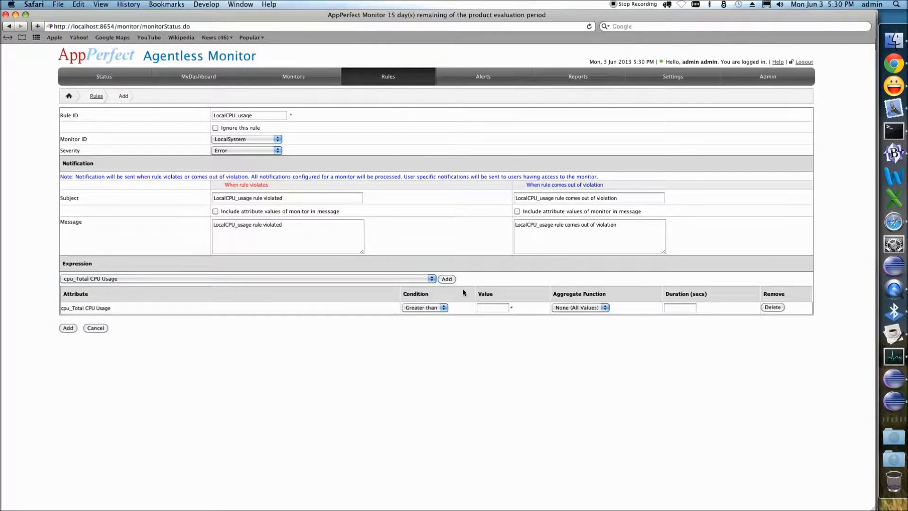
pyautogui.click(488, 307)
pyautogui.click(669, 308)
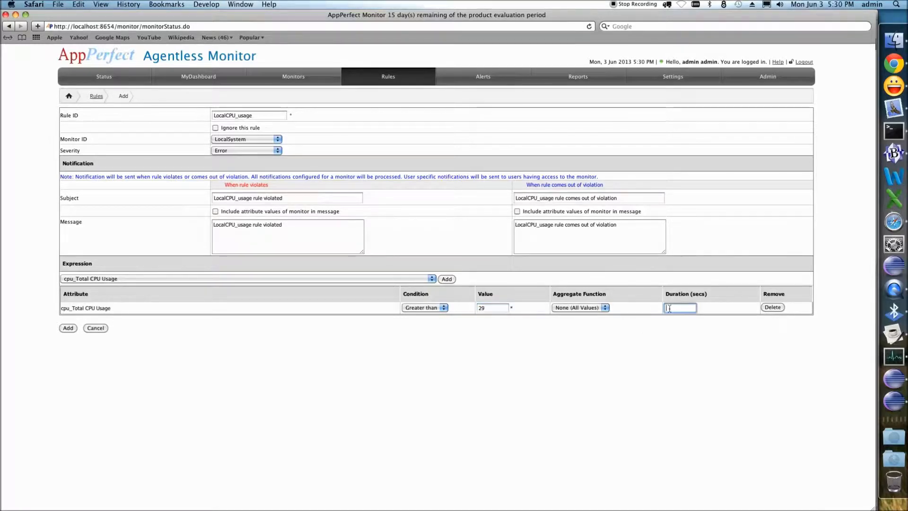
pyautogui.write('60')
pyautogui.click(66, 329)
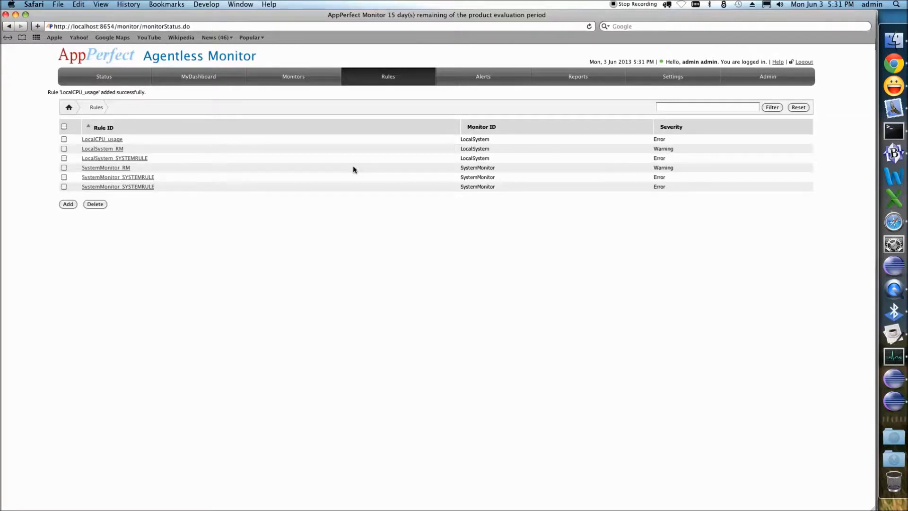
# - Check the alerts page, then open LocalSystem's Total CPU Usage chart from the status page and return
pyautogui.click(483, 77)
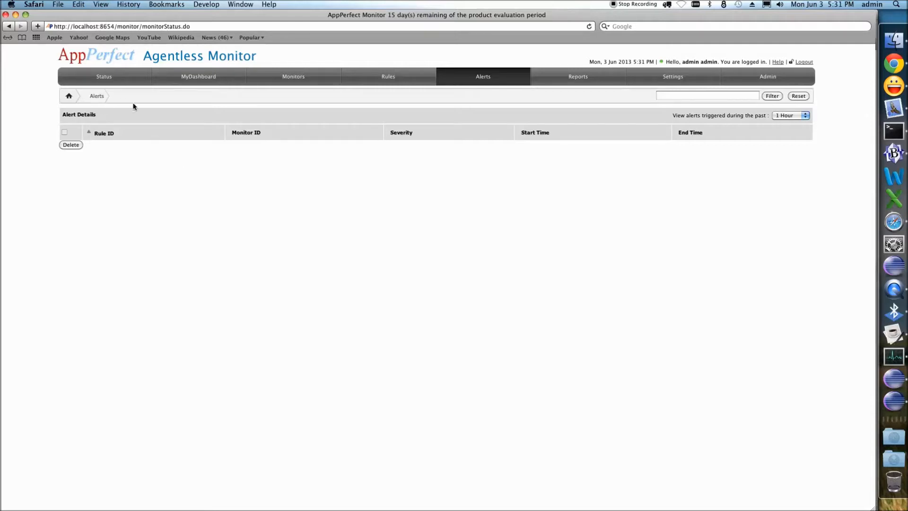
pyautogui.click(103, 77)
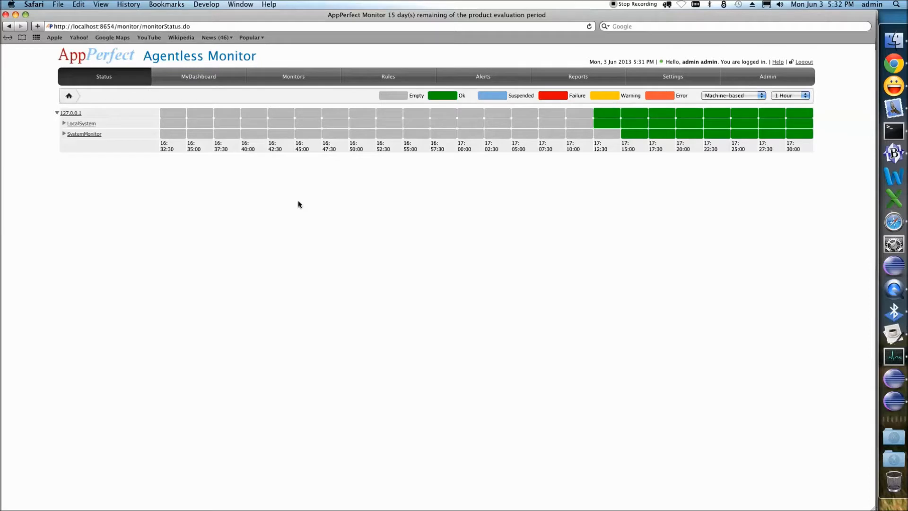
pyautogui.click(64, 123)
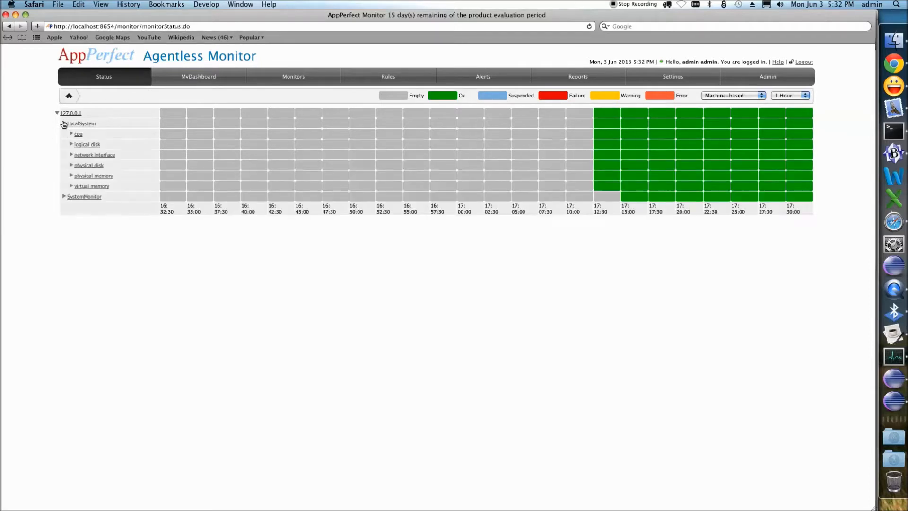
pyautogui.click(71, 134)
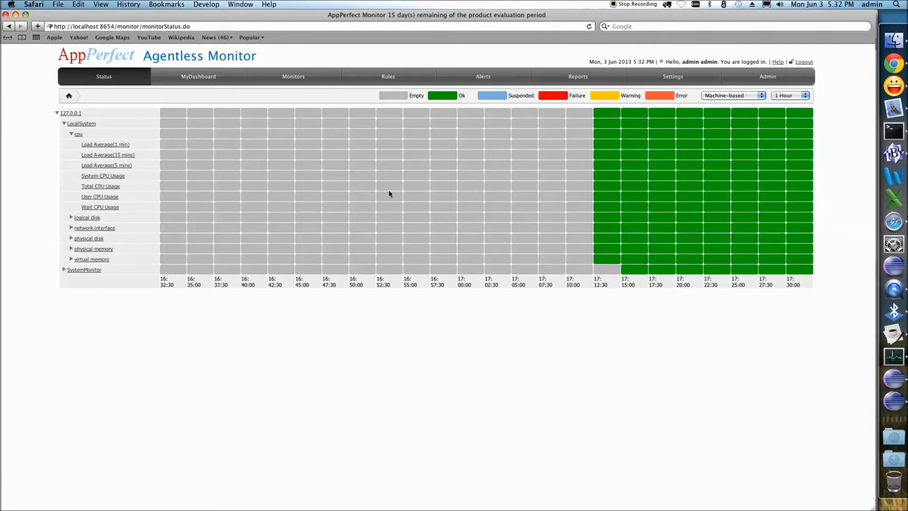
pyautogui.click(774, 189)
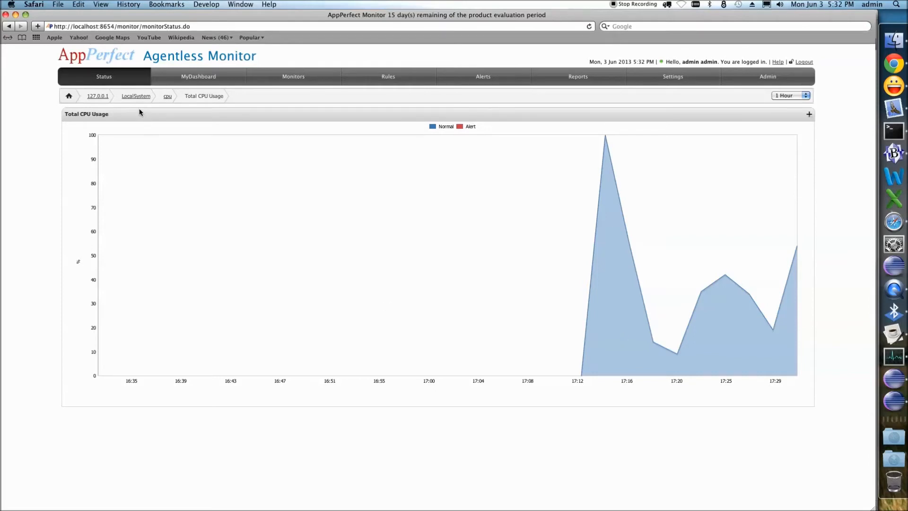
pyautogui.click(94, 96)
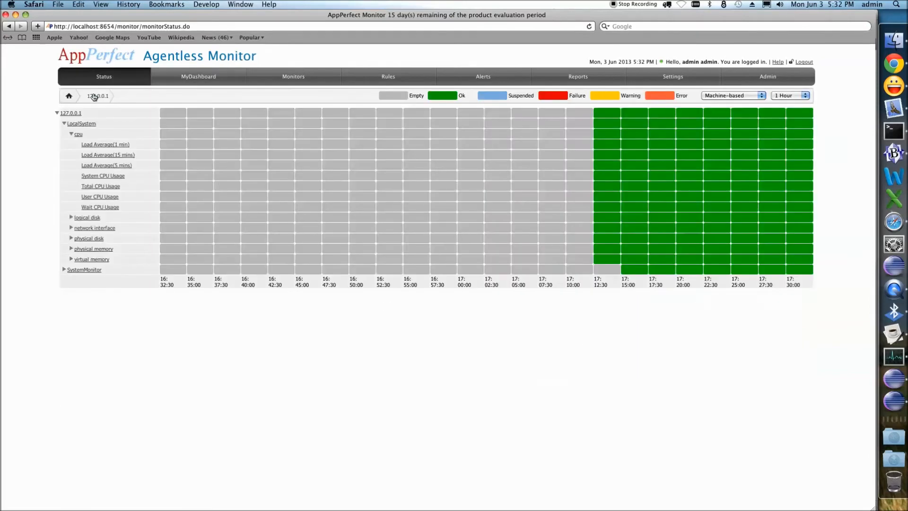